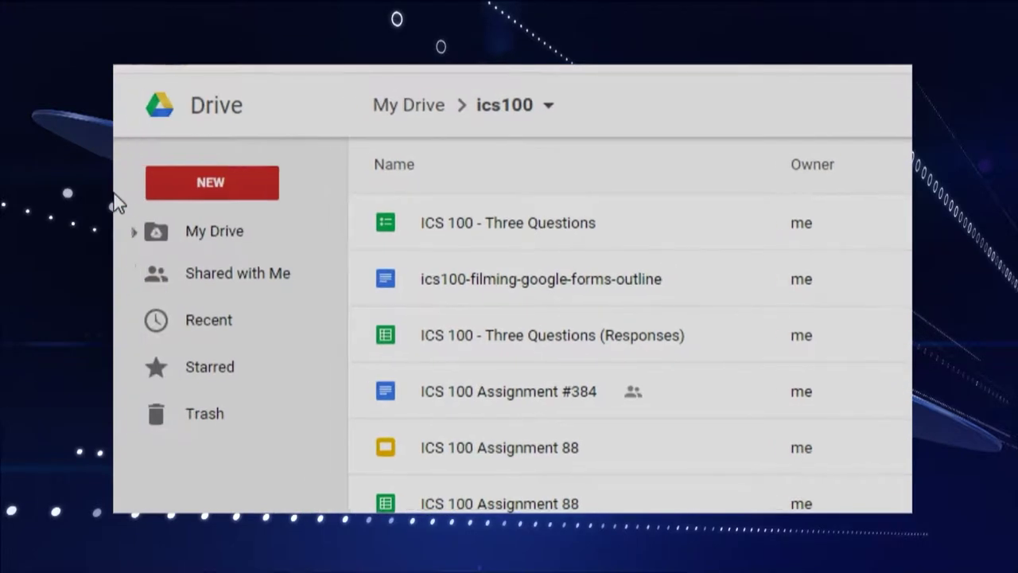
Step: Create a new blank Google Sheets spreadsheet inside the ics100 Drive folder
{"action": "left_click", "coordinate": [187, 181]}
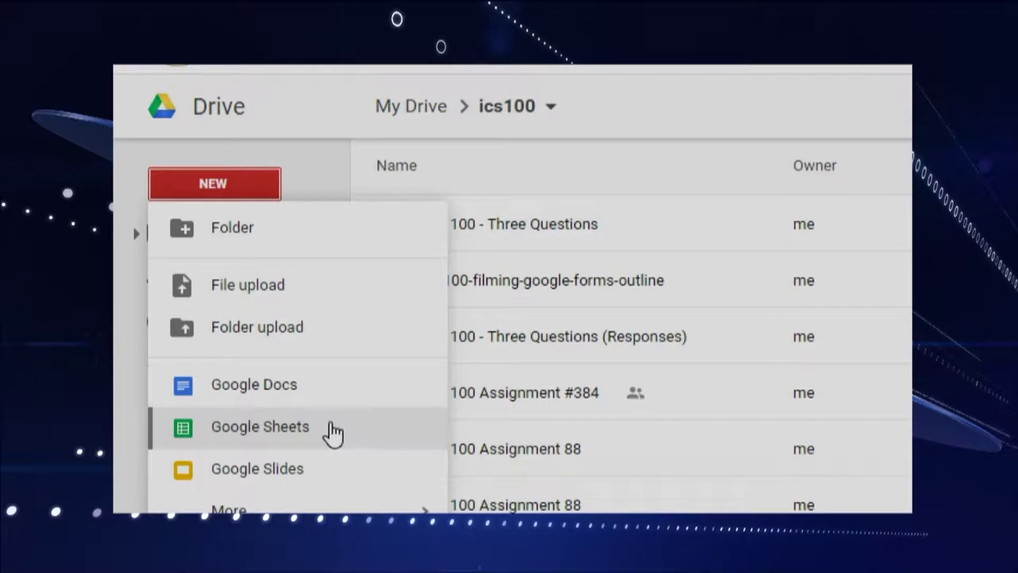
{"action": "left_click", "coordinate": [250, 438]}
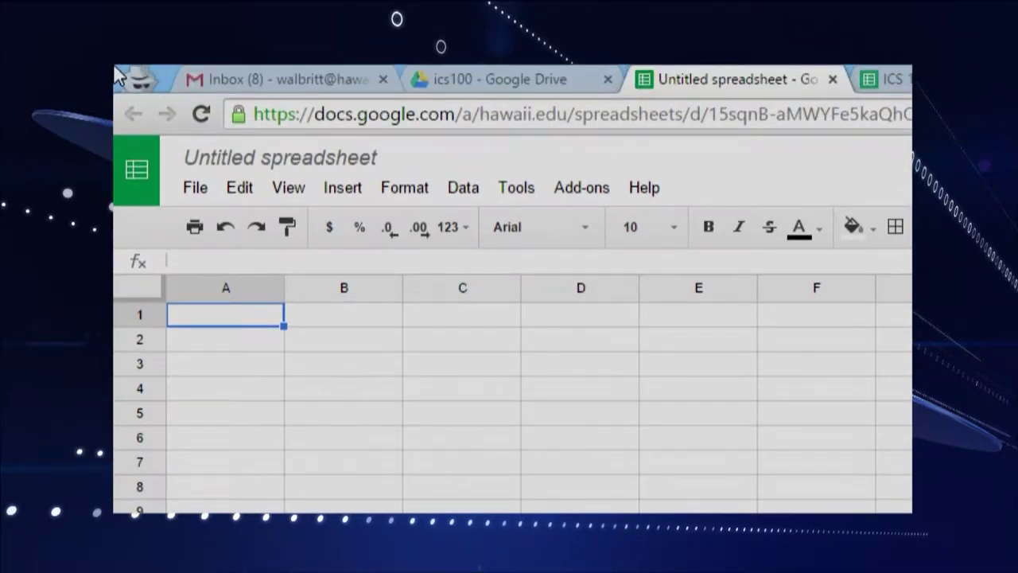
{"action": "left_click", "coordinate": [320, 163]}
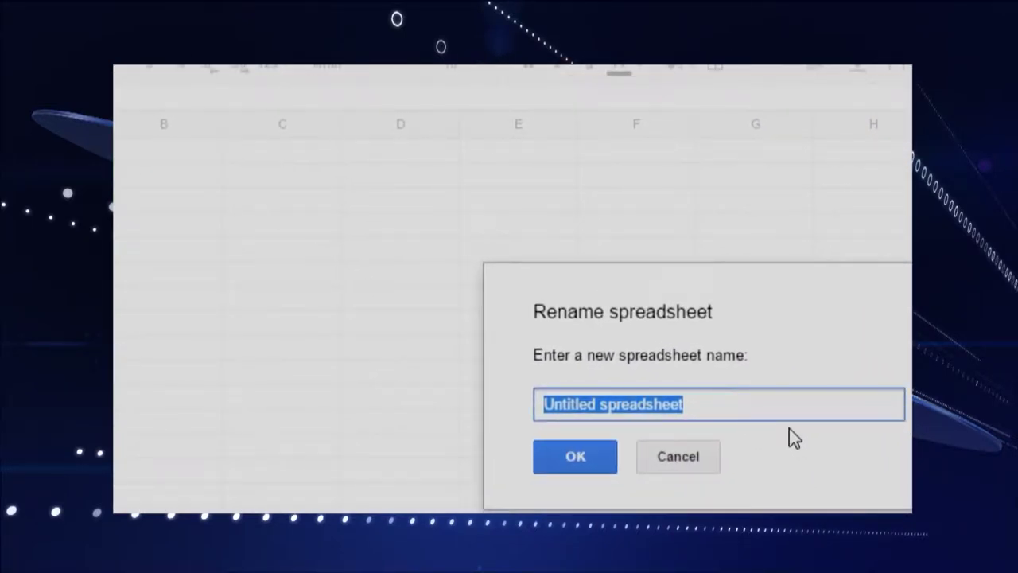
Step: Rename the spreadsheet to 'ICS 100 - Students Grades'
{"action": "type", "text": "ICS 120"}
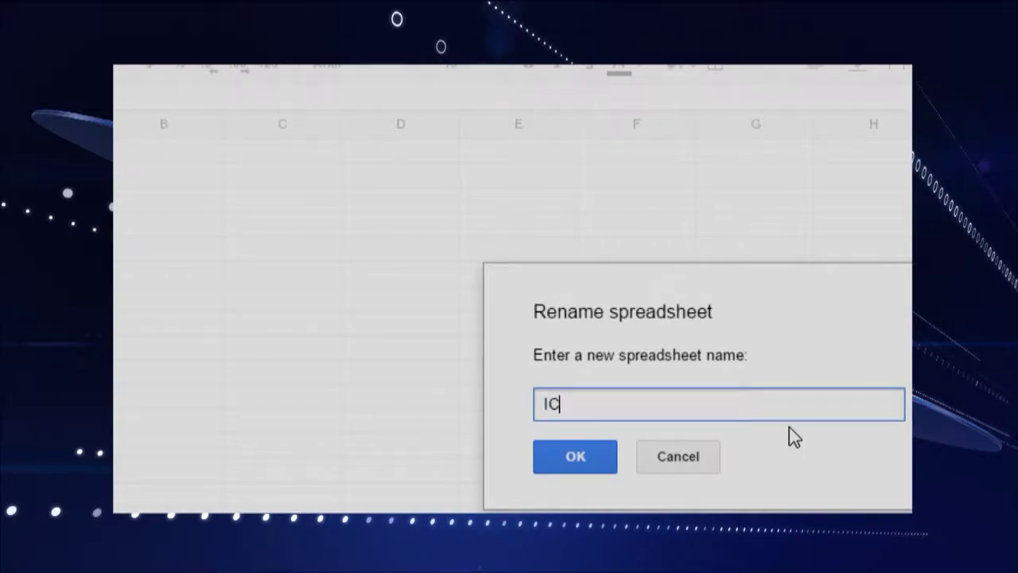
{"action": "key", "text": "BackSpace"}
{"action": "key", "text": "BackSpace"}
{"action": "type", "text": "00 - Student"}
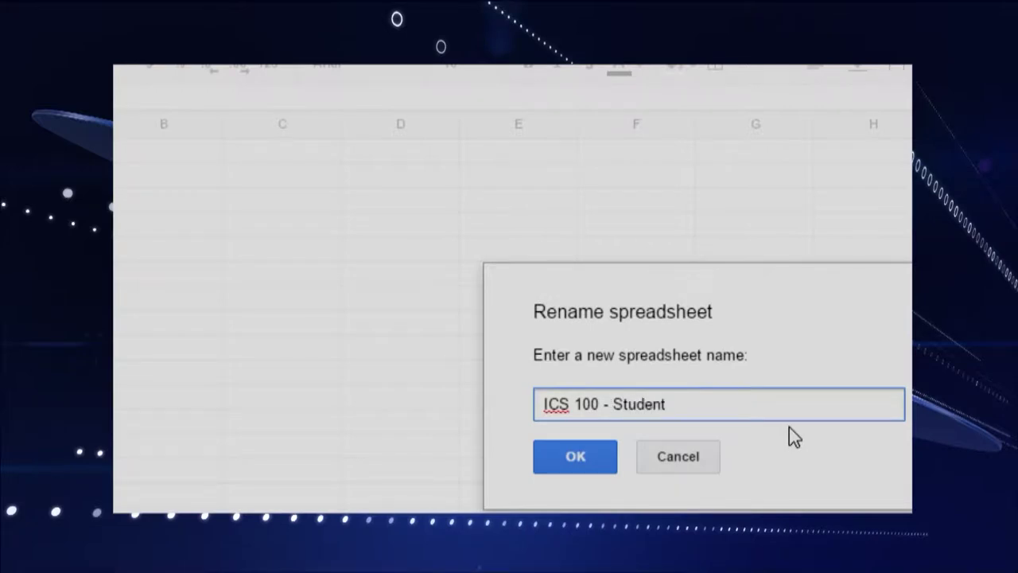
{"action": "type", "text": "s Grades"}
{"action": "left_click", "coordinate": [594, 459]}
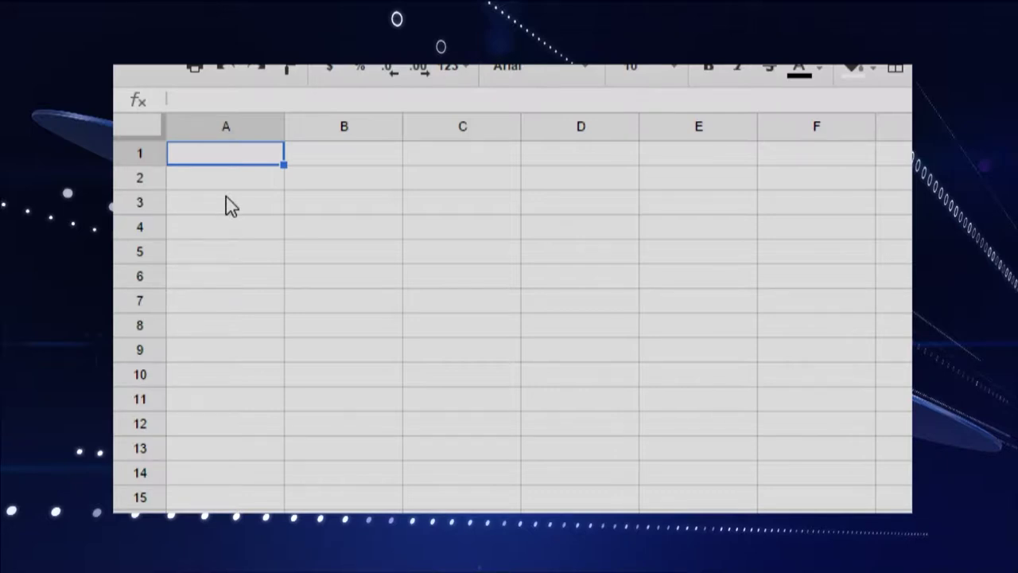
Step: Enter the headers Name, Assignment 1, Assignment 2 and Assignment 3 in cells A1 to D1
{"action": "type", "text": "Name"}
{"action": "key", "text": "Tab"}
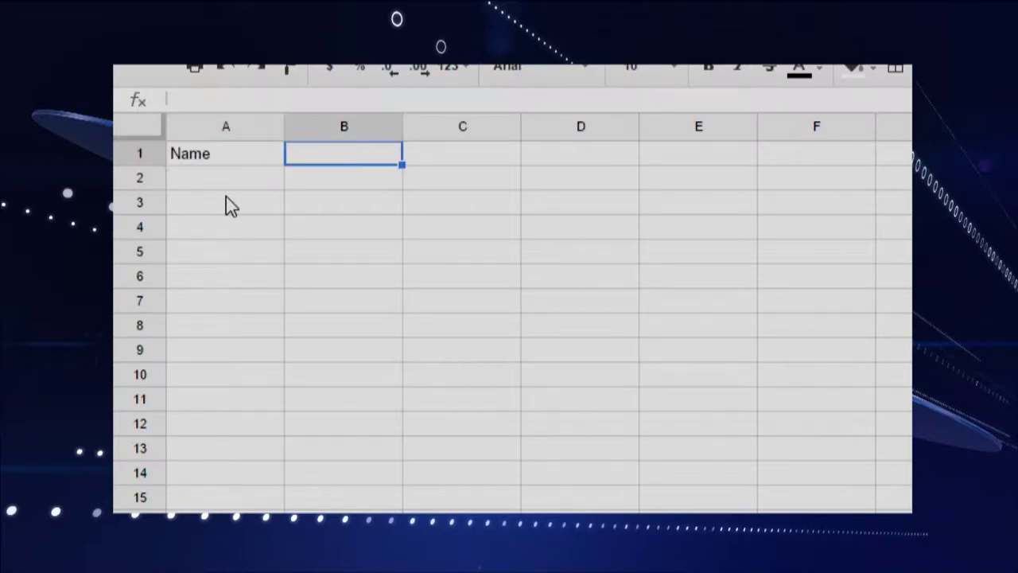
{"action": "type", "text": "Ass"}
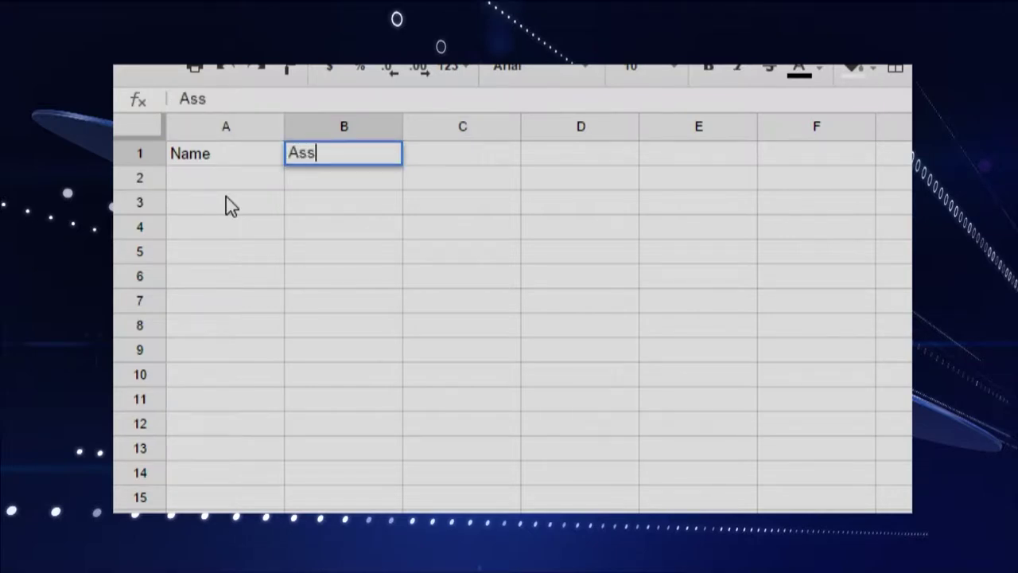
{"action": "type", "text": "ignment "}
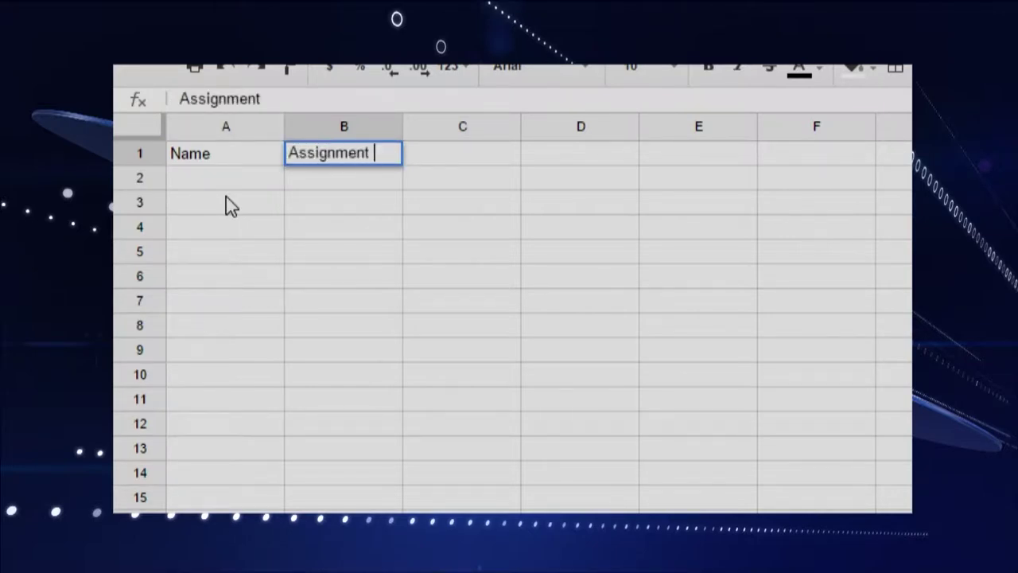
{"action": "type", "text": "1"}
{"action": "key", "text": "Tab"}
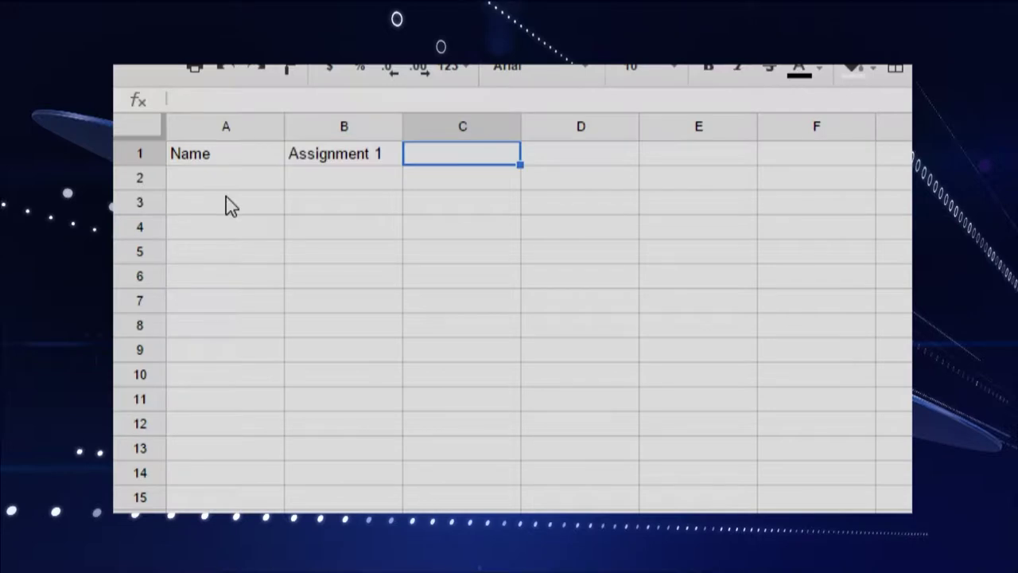
{"action": "type", "text": "Assignm"}
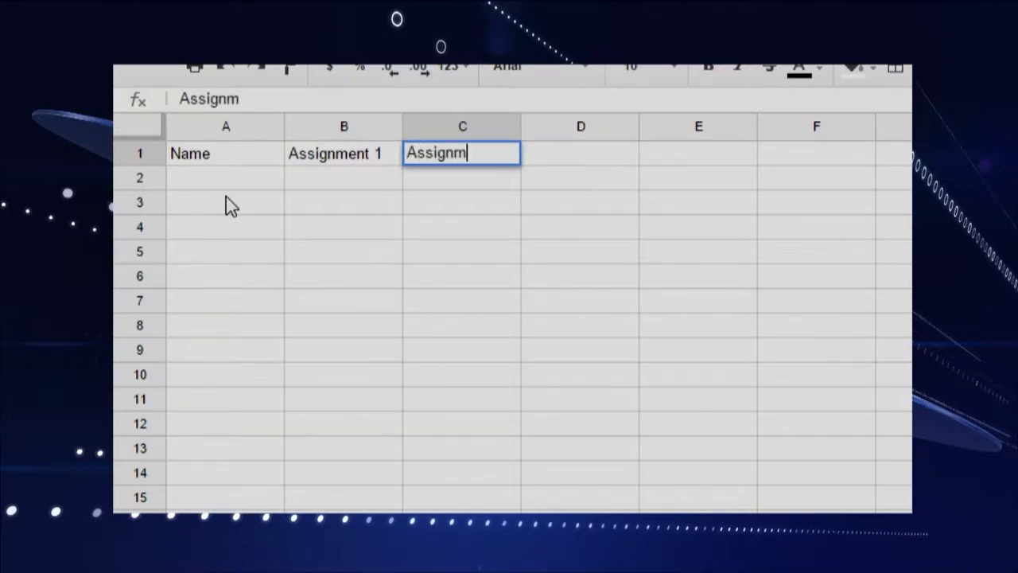
{"action": "type", "text": "ent 2"}
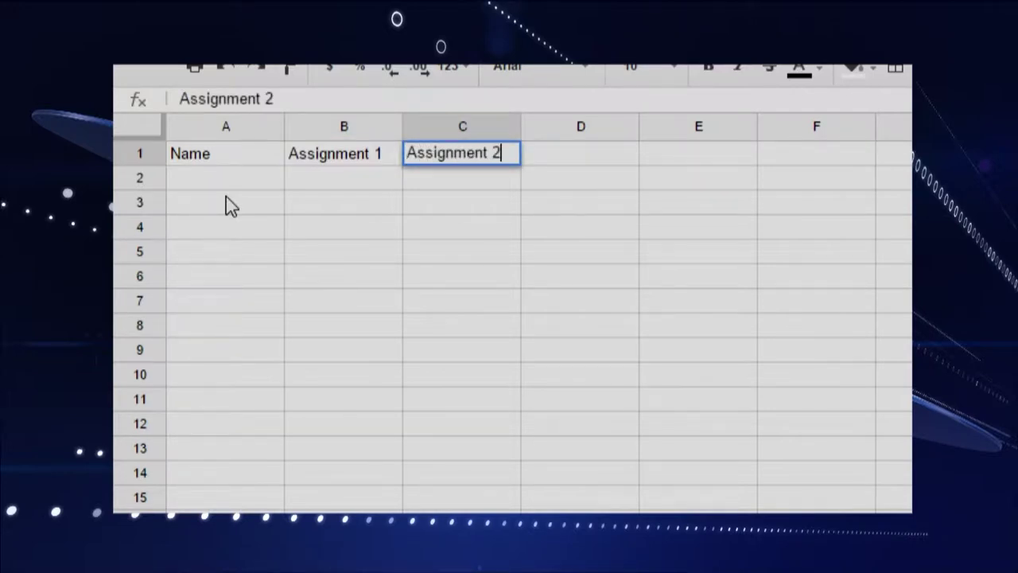
{"action": "key", "text": "Tab"}
{"action": "type", "text": "Ass"}
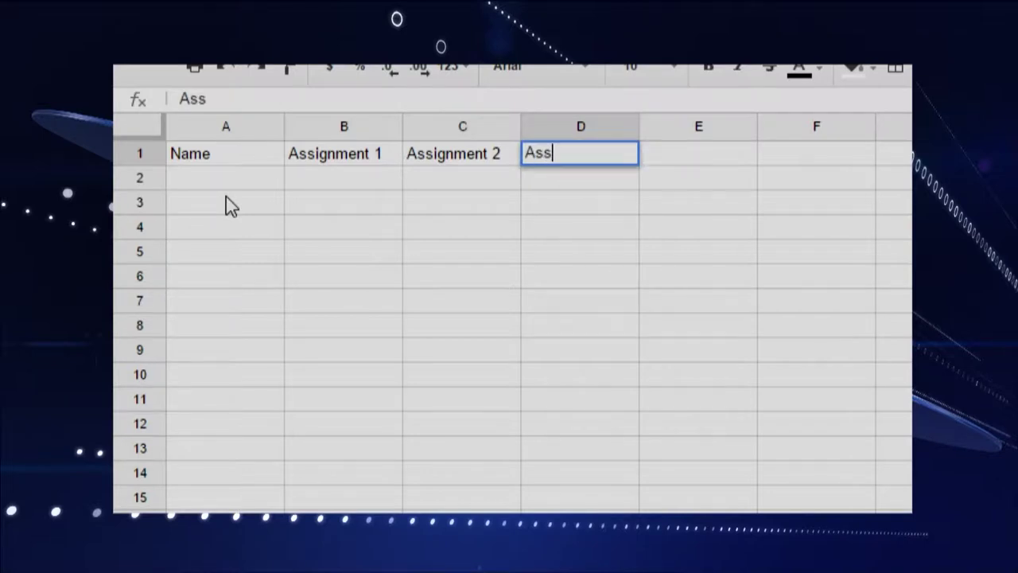
{"action": "type", "text": "ignment "}
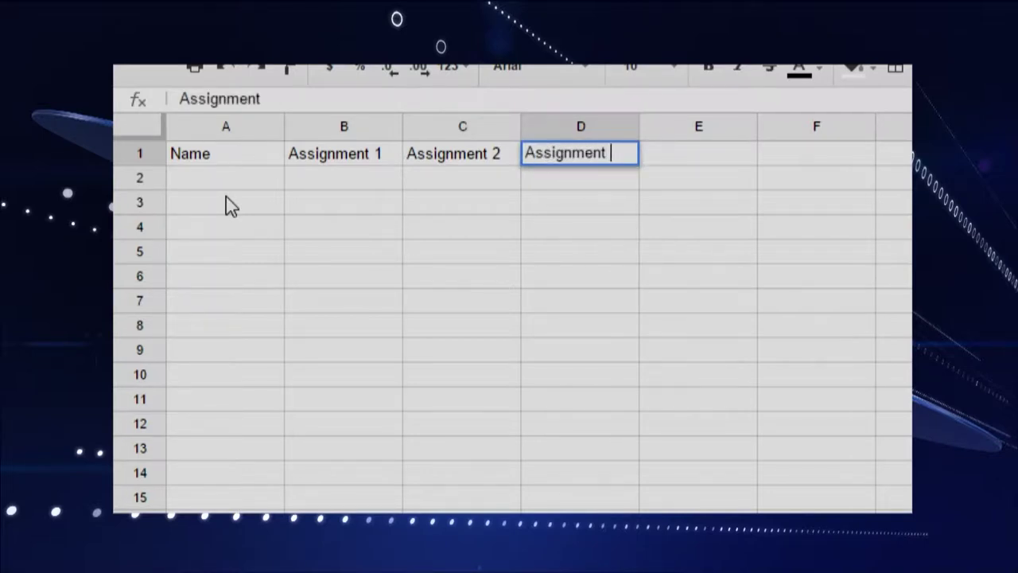
{"action": "type", "text": "3"}
{"action": "key", "text": "Return"}
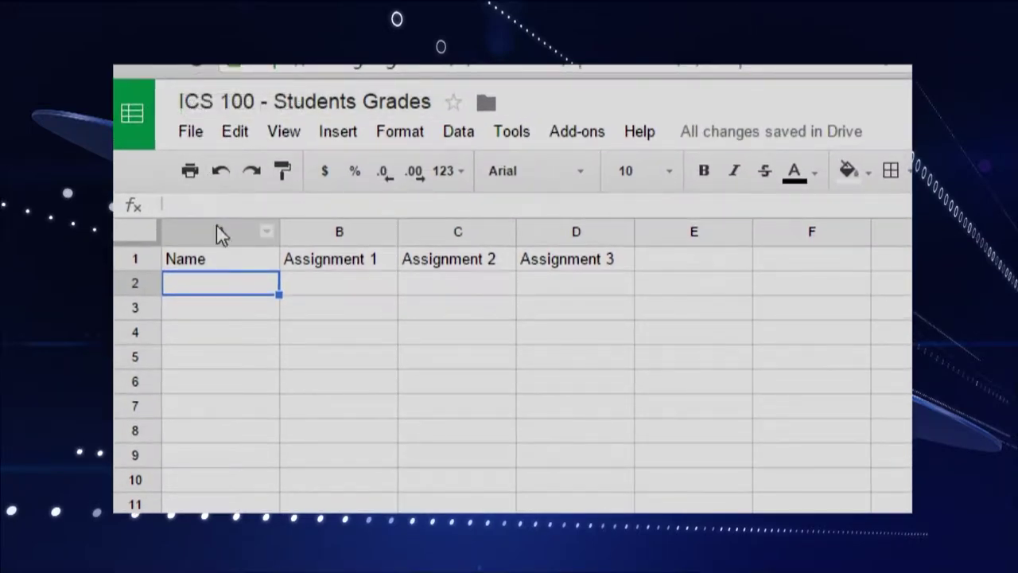
Step: Make the Name header, then the whole of row 1, bold and centre-aligned
{"action": "left_click", "coordinate": [238, 263]}
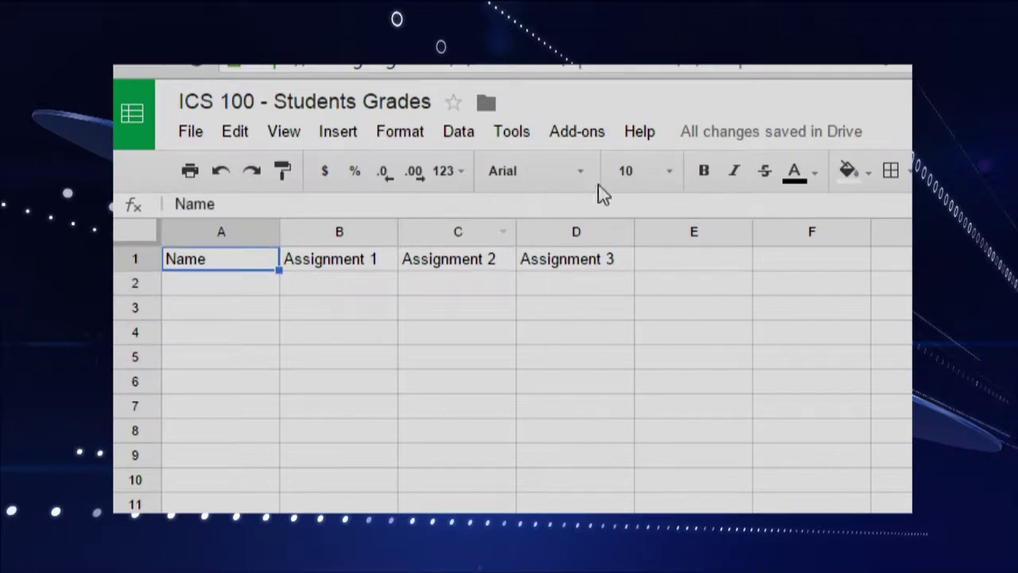
{"action": "left_click", "coordinate": [698, 172]}
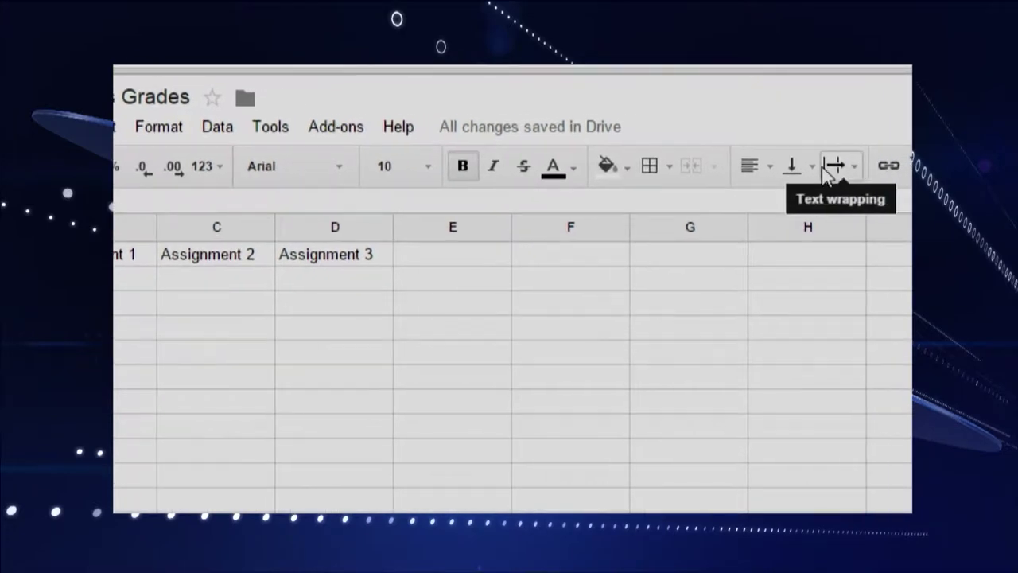
{"action": "left_click", "coordinate": [782, 167]}
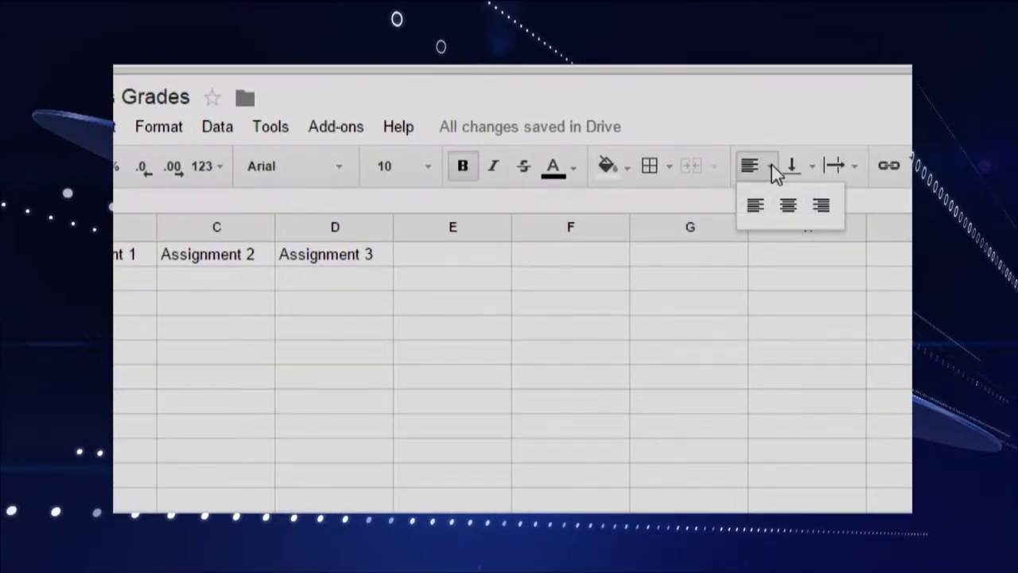
{"action": "left_click", "coordinate": [786, 205]}
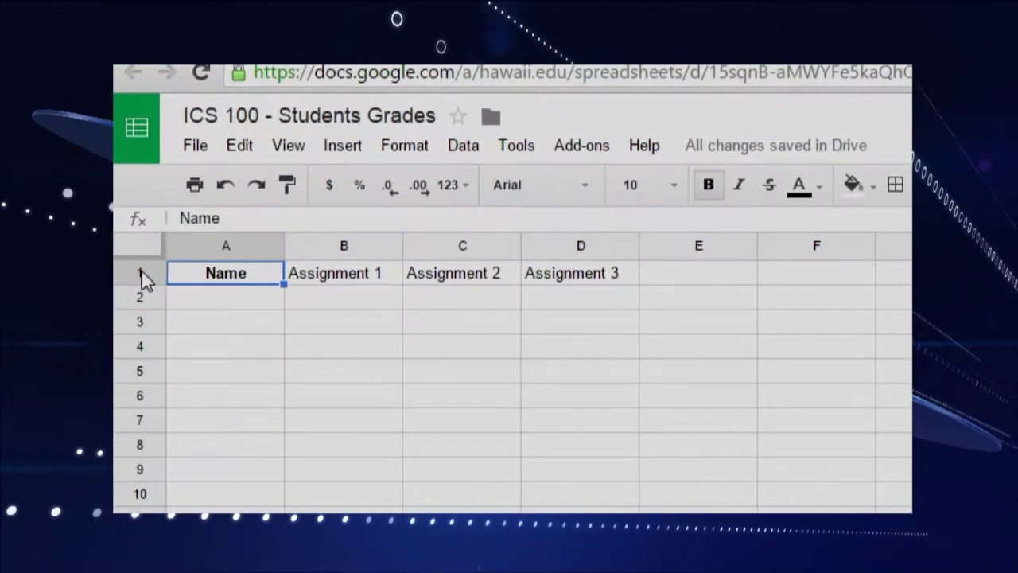
{"action": "left_click", "coordinate": [142, 275]}
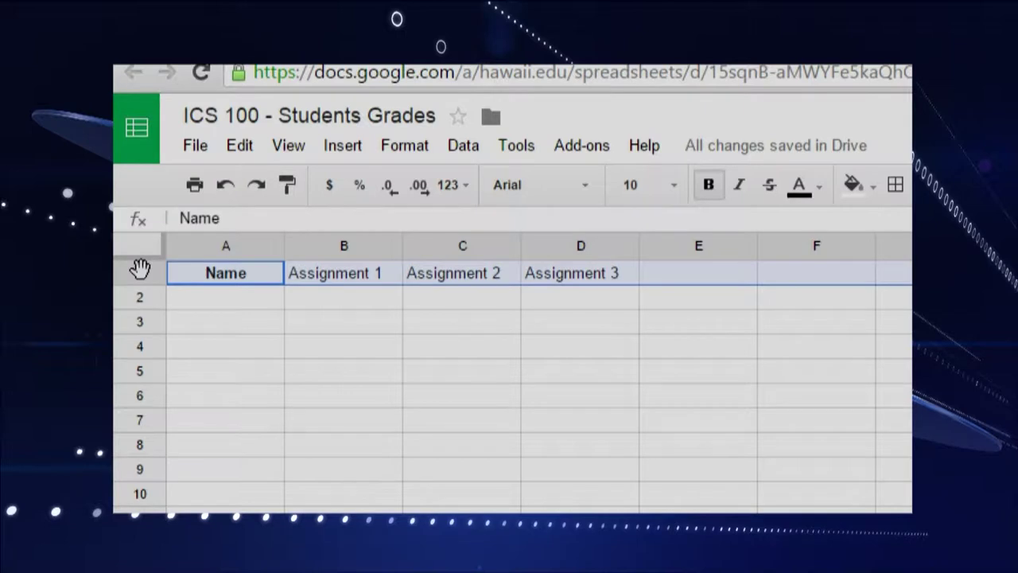
{"action": "left_click", "coordinate": [708, 188]}
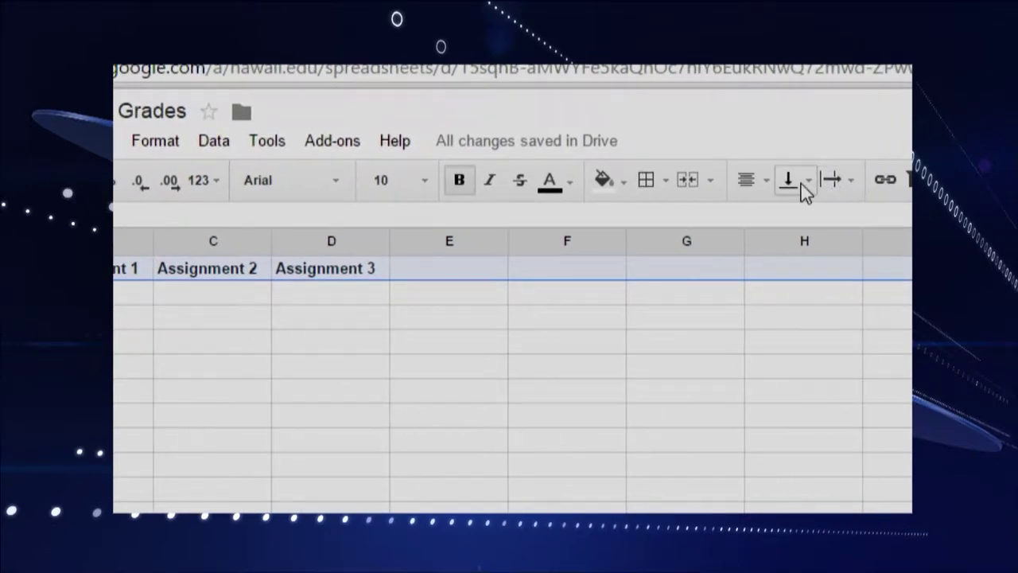
{"action": "left_click", "coordinate": [789, 181]}
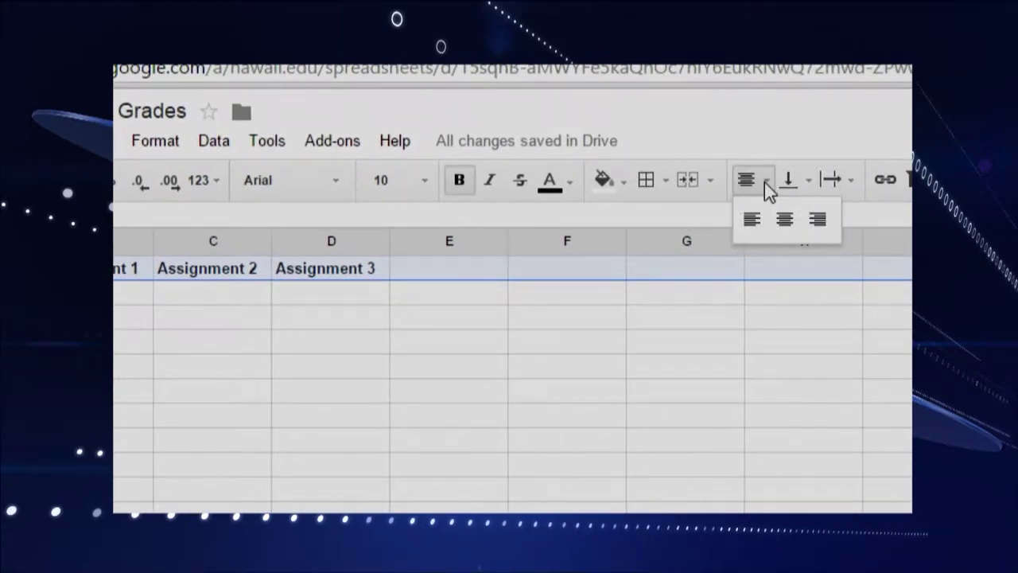
{"action": "left_click", "coordinate": [784, 219]}
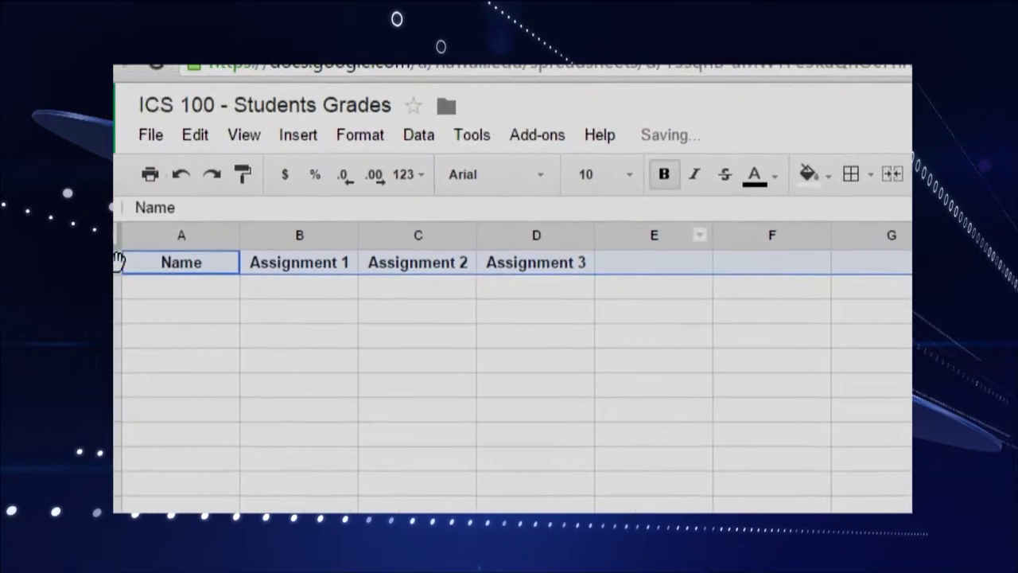
{"action": "left_click", "coordinate": [225, 293]}
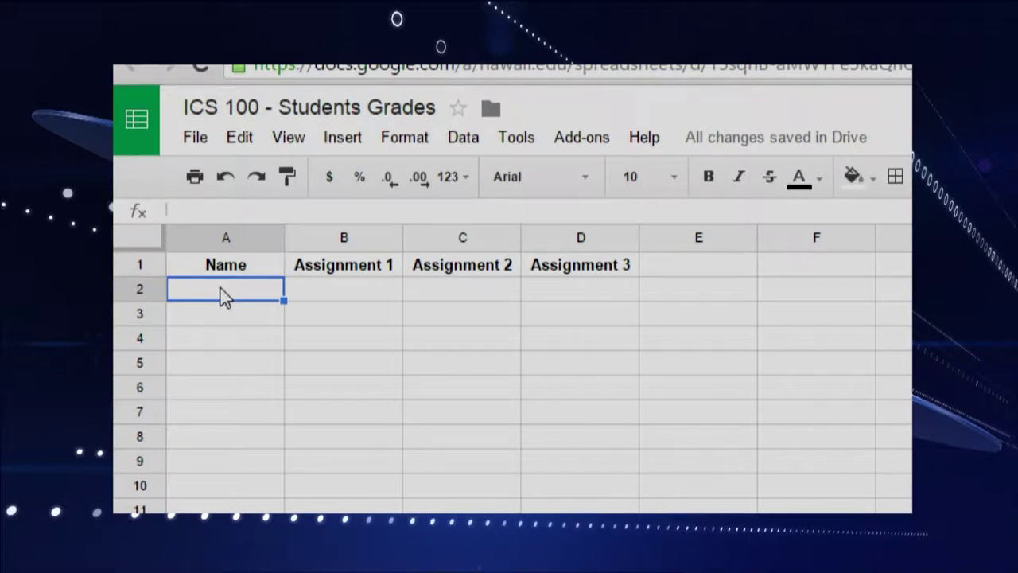
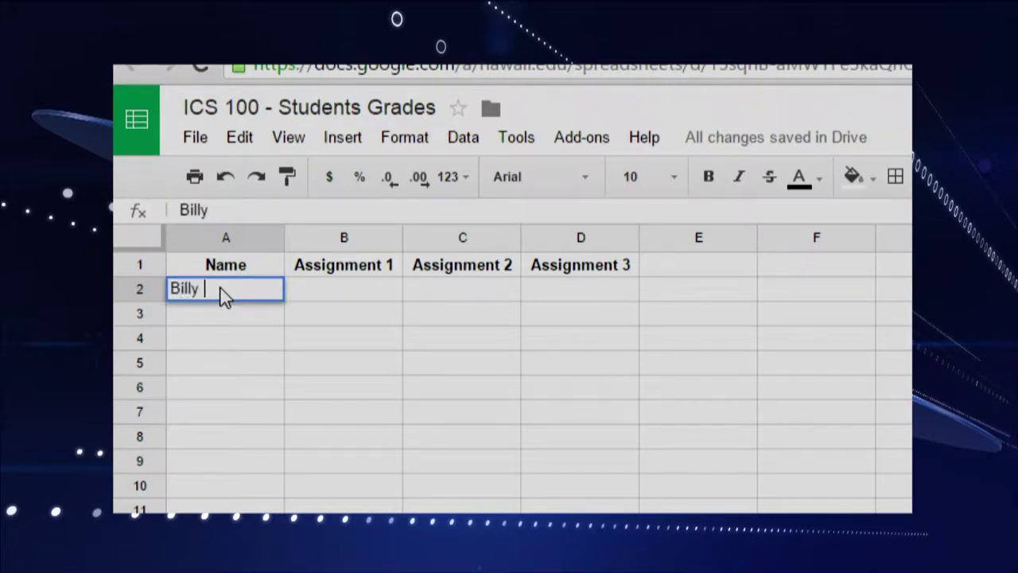
Step: Type the four student names into cells A2 through A5
{"action": "key", "text": "Return"}
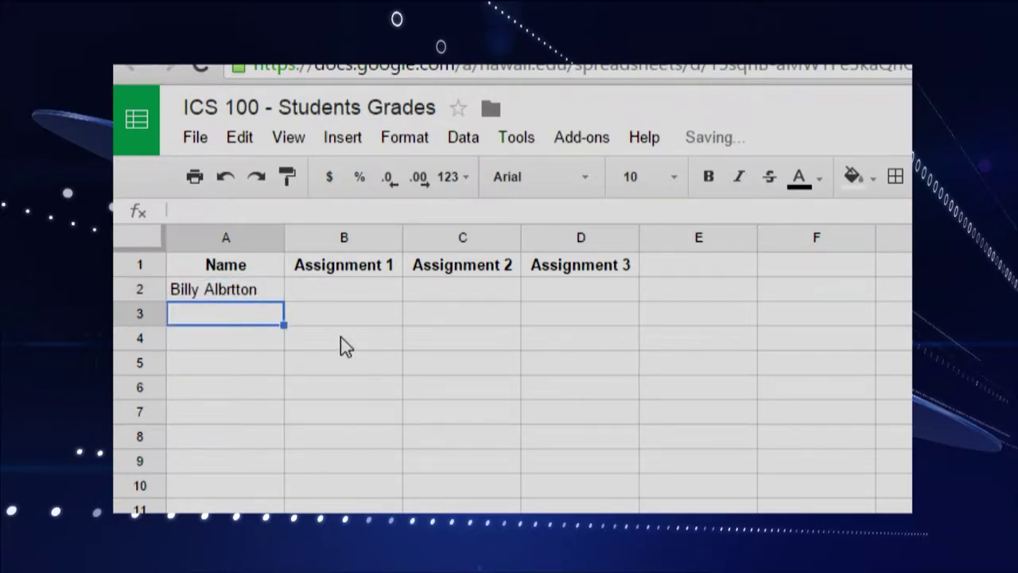
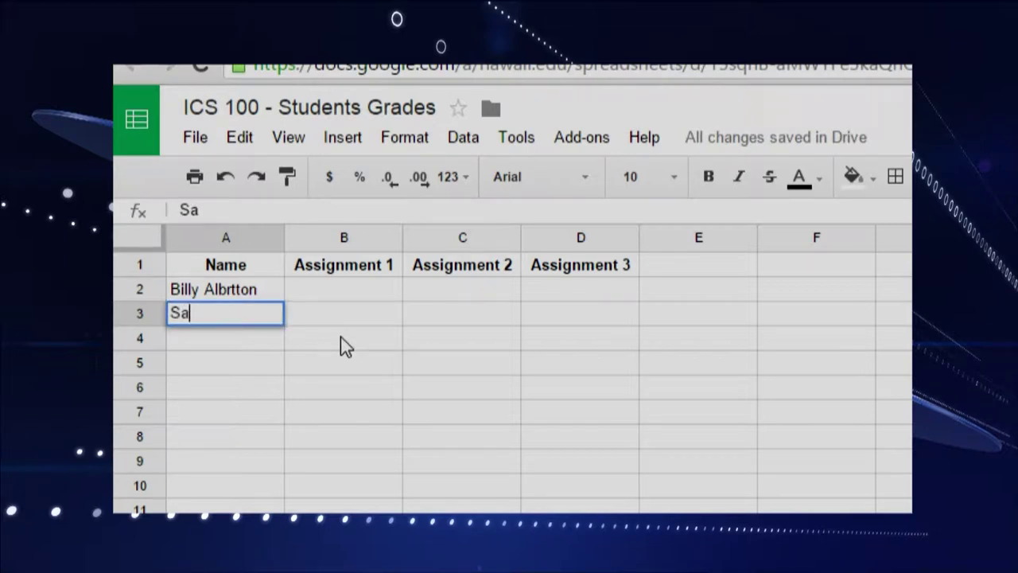
{"action": "key", "text": "Return"}
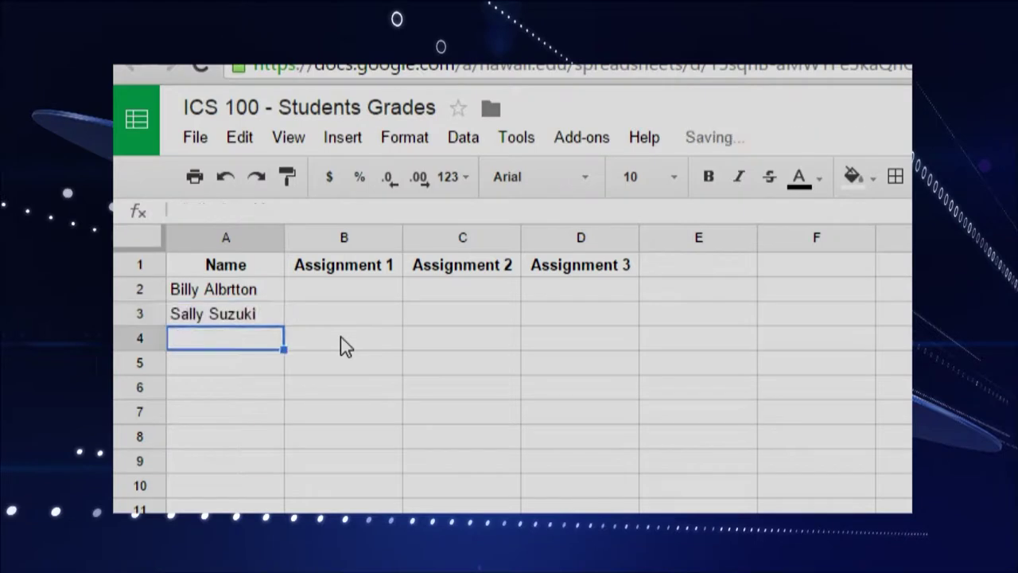
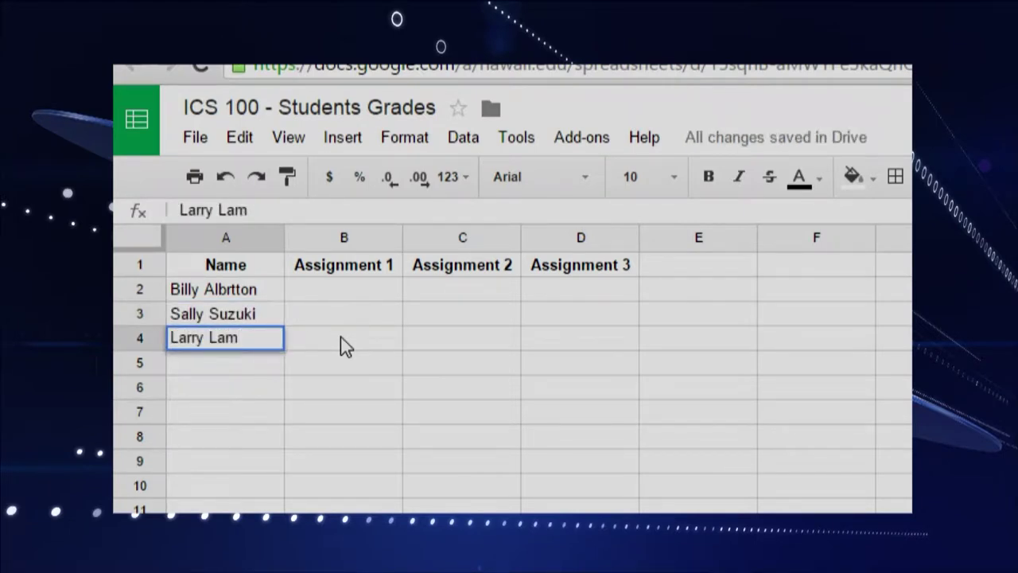
{"action": "key", "text": "Return"}
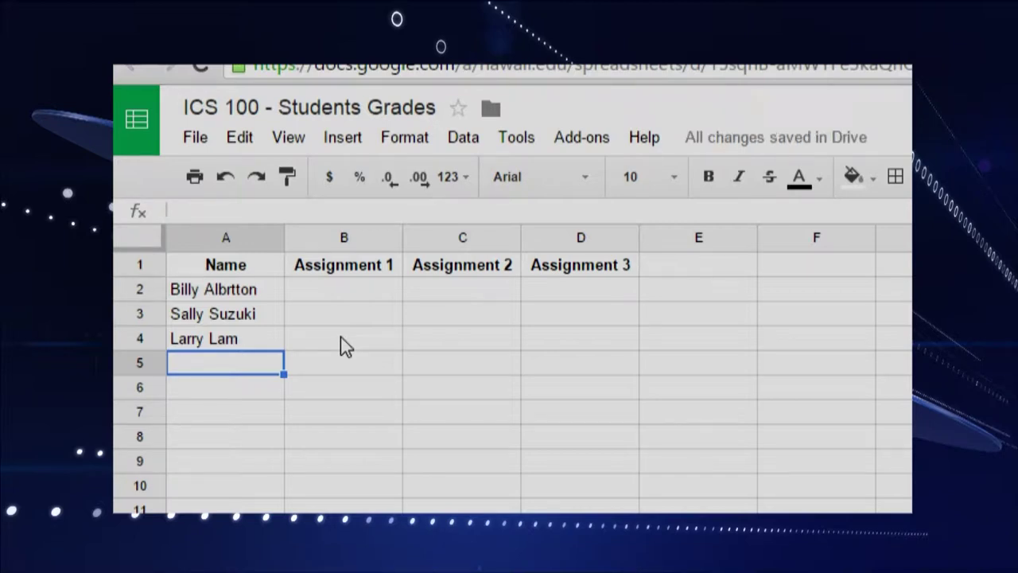
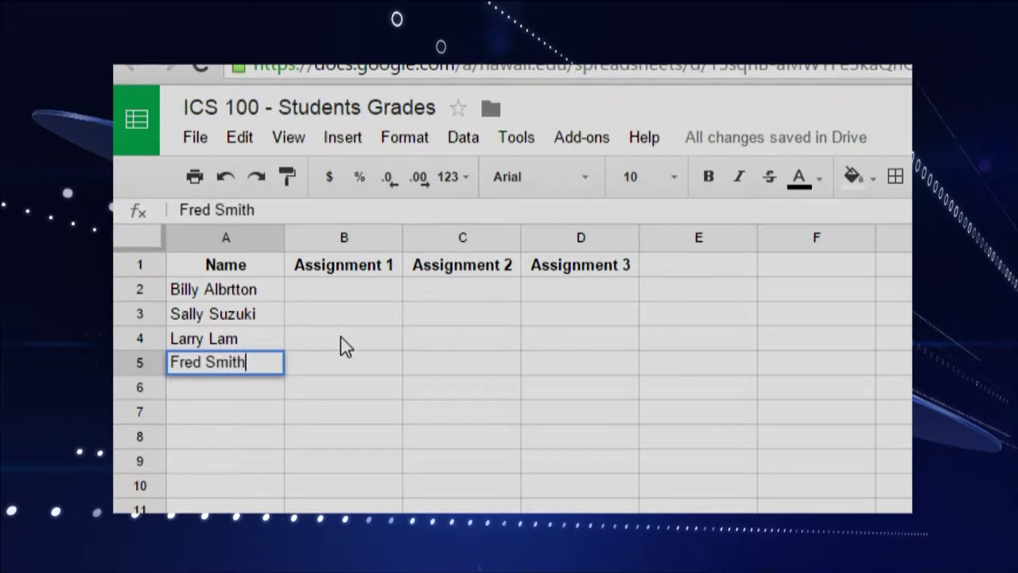
{"action": "key", "text": "Tab"}
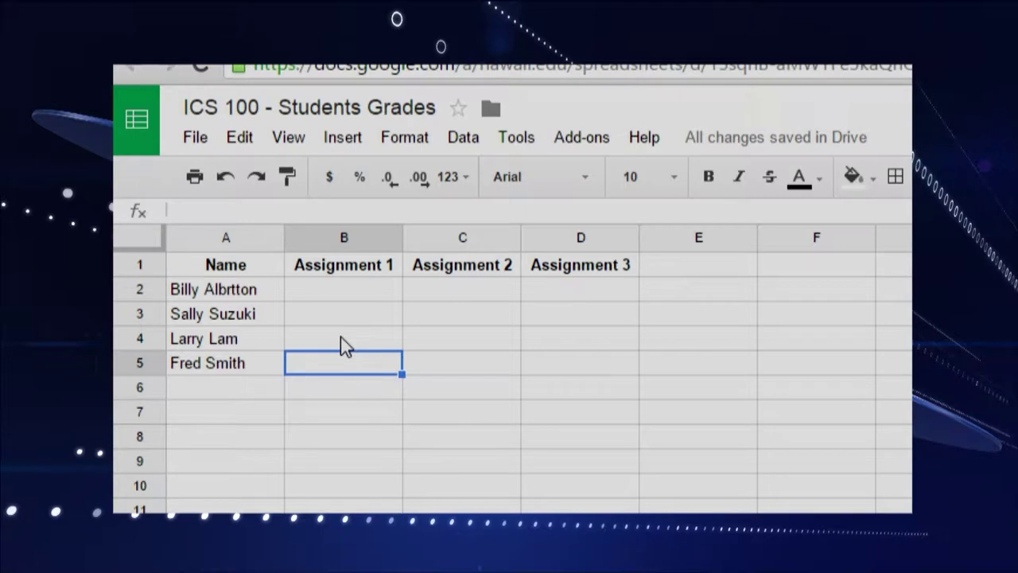
{"action": "key", "text": "Up"}
{"action": "key", "text": "Up"}
{"action": "key", "text": "Up"}
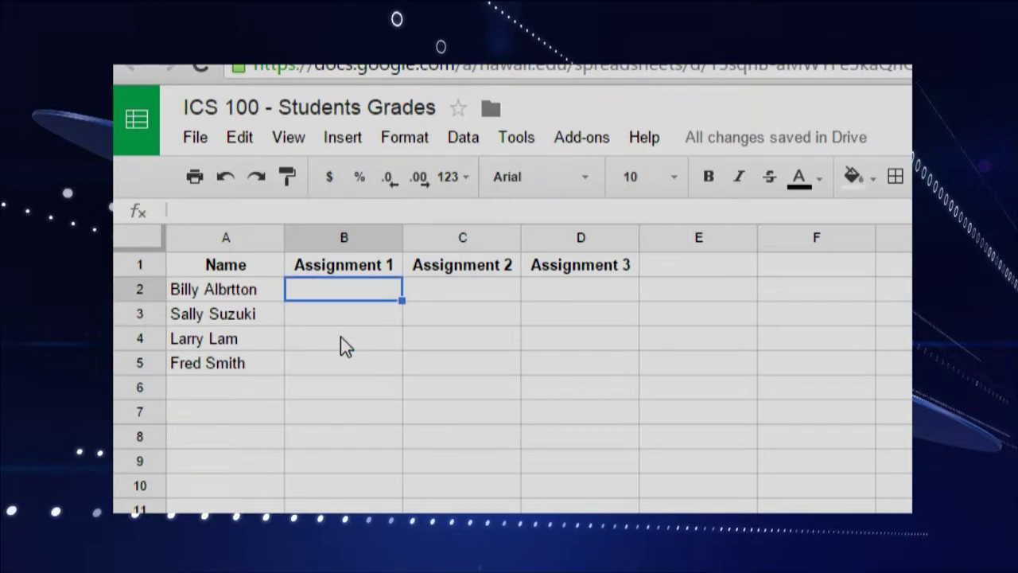
Step: Enter the Assignment 1 grades 4, 5, 10 and 4 in B2:B5
{"action": "type", "text": "4"}
{"action": "key", "text": "Return"}
{"action": "type", "text": "5"}
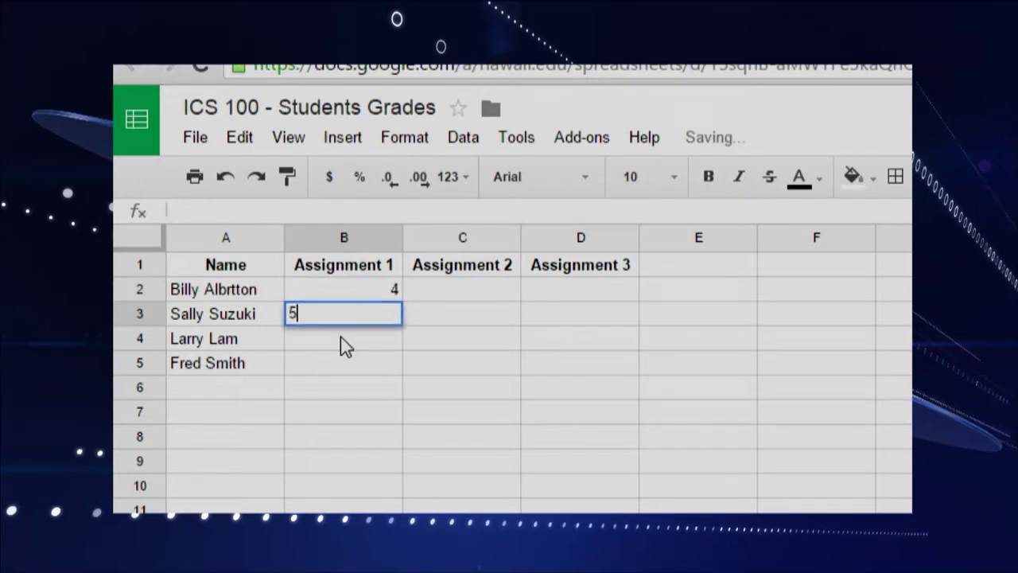
{"action": "key", "text": "Return"}
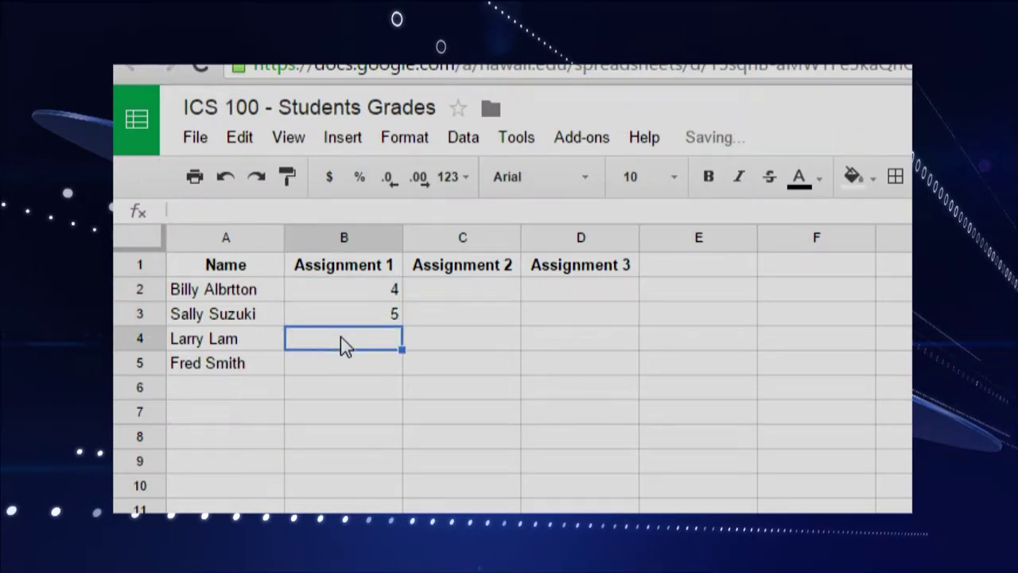
{"action": "type", "text": "10"}
{"action": "key", "text": "Return"}
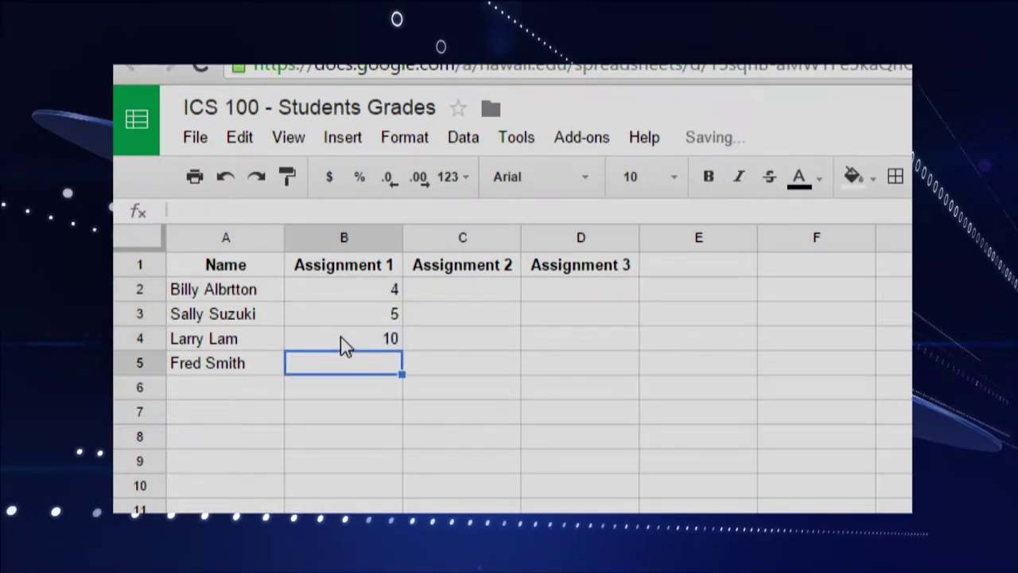
{"action": "type", "text": "4"}
{"action": "key", "text": "Tab"}
{"action": "key", "text": "Up"}
{"action": "key", "text": "Up"}
{"action": "key", "text": "Up"}
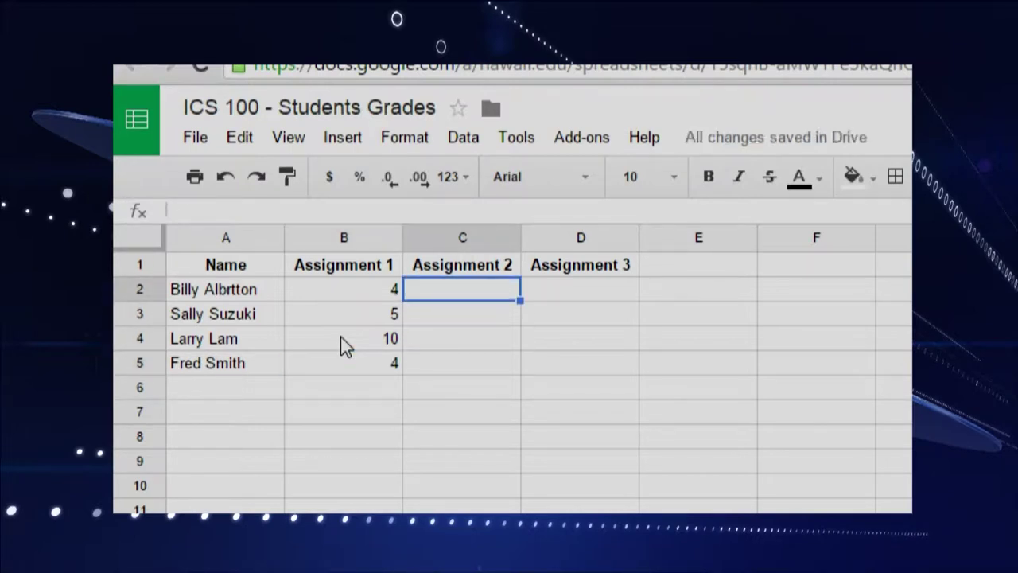
Step: Enter the Assignment 2 grades 8, 6, 9.5 and 7 in C2:C5
{"action": "type", "text": "8"}
{"action": "key", "text": "Return"}
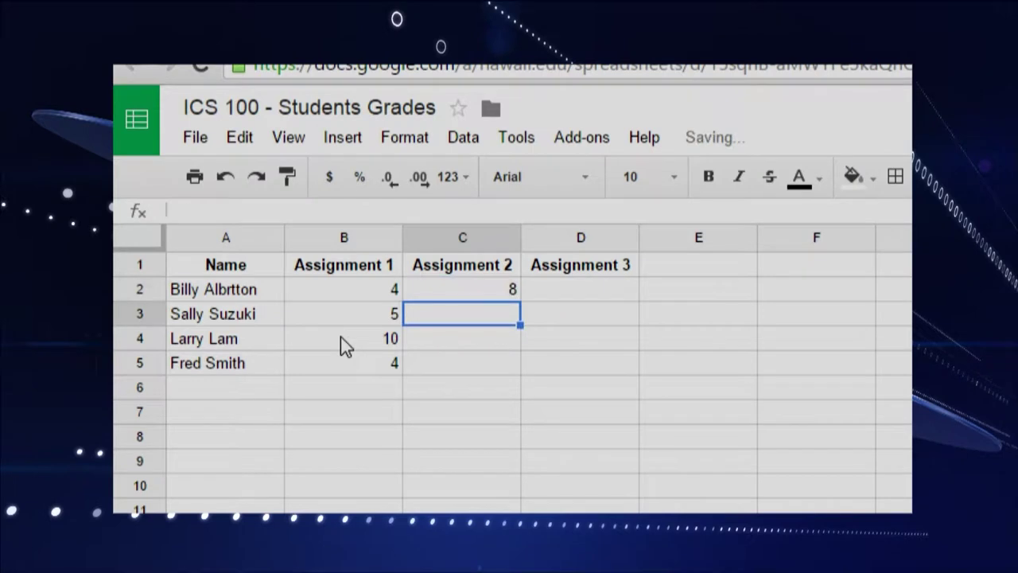
{"action": "type", "text": "6"}
{"action": "key", "text": "Return"}
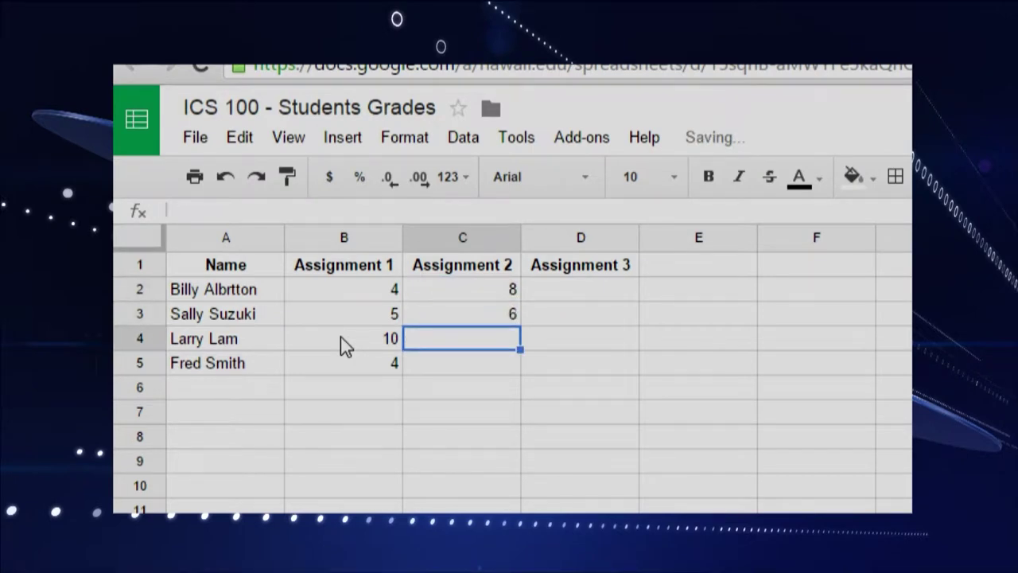
{"action": "type", "text": "9."}
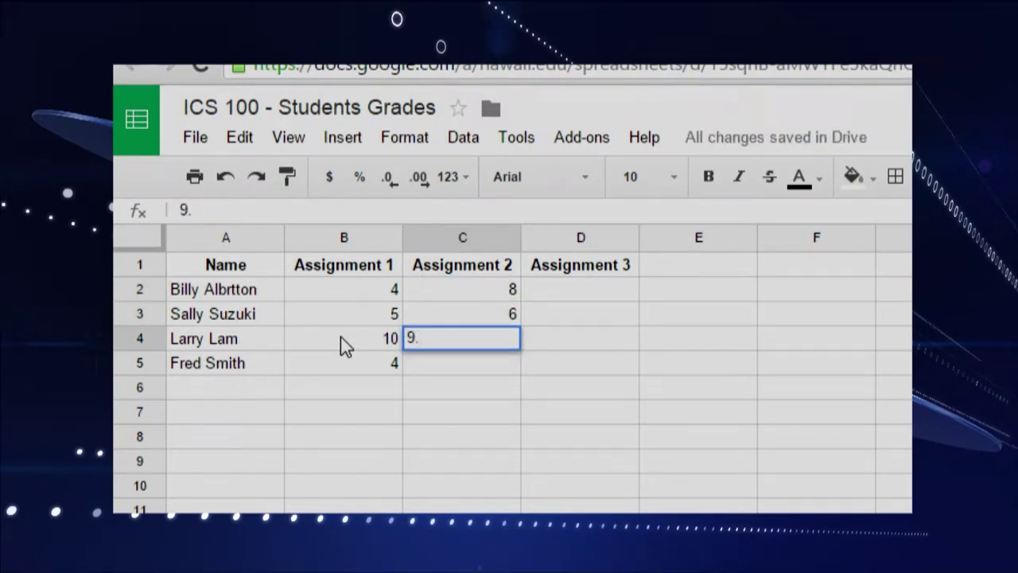
{"action": "type", "text": "5"}
{"action": "key", "text": "Return"}
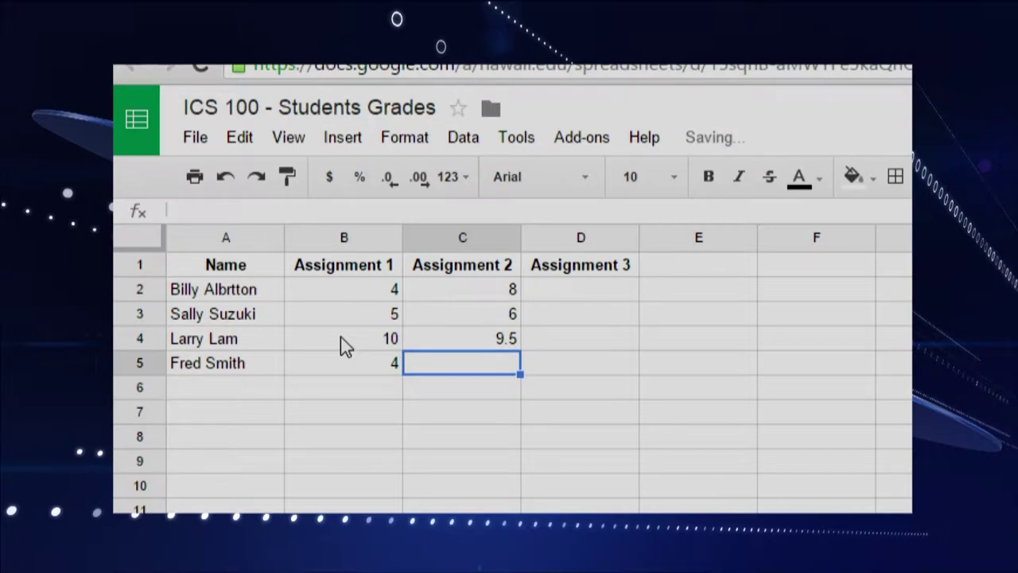
{"action": "type", "text": "7"}
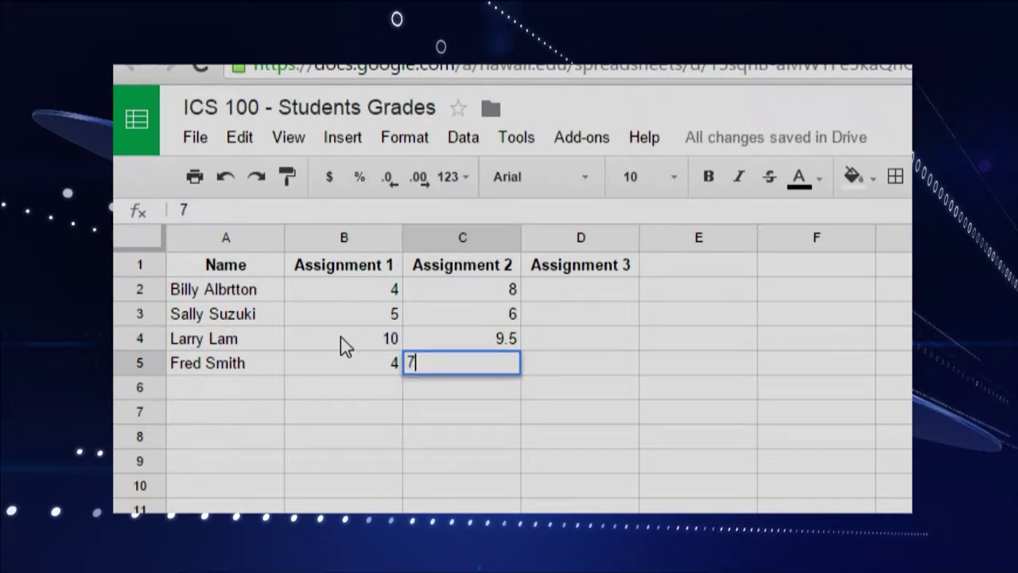
{"action": "key", "text": "Tab"}
{"action": "key", "text": "Up"}
{"action": "key", "text": "Up"}
{"action": "key", "text": "Up"}
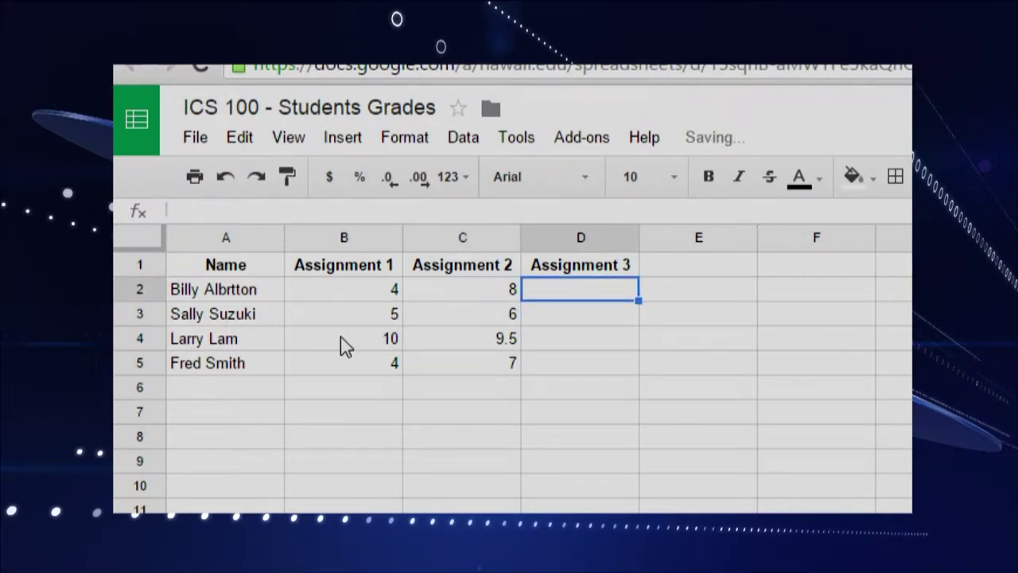
Step: Enter the Assignment 3 grades 9, 9, 5 and 5 in D2:D5
{"action": "type", "text": "9"}
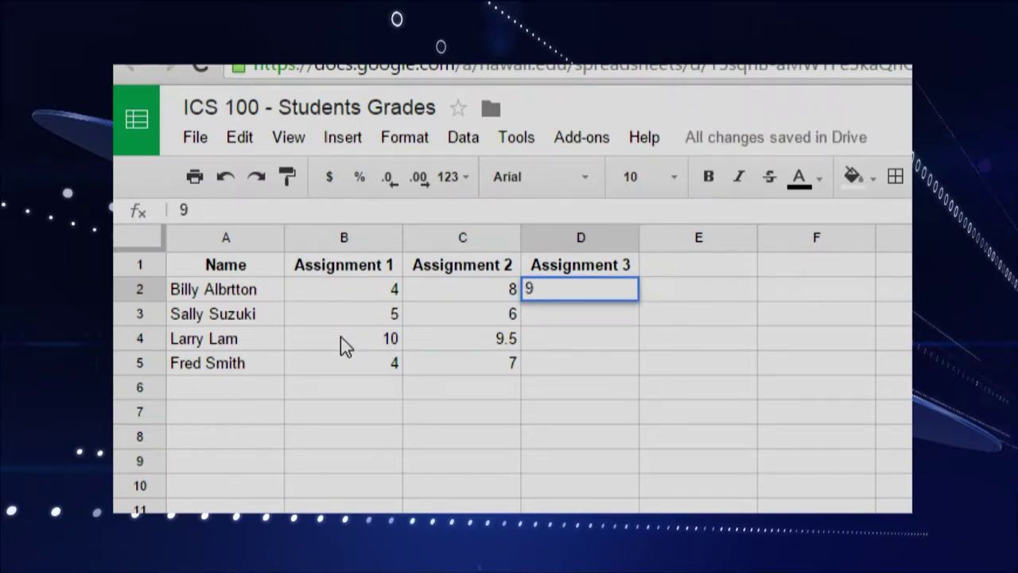
{"action": "key", "text": "Return"}
{"action": "type", "text": "9"}
{"action": "key", "text": "Return"}
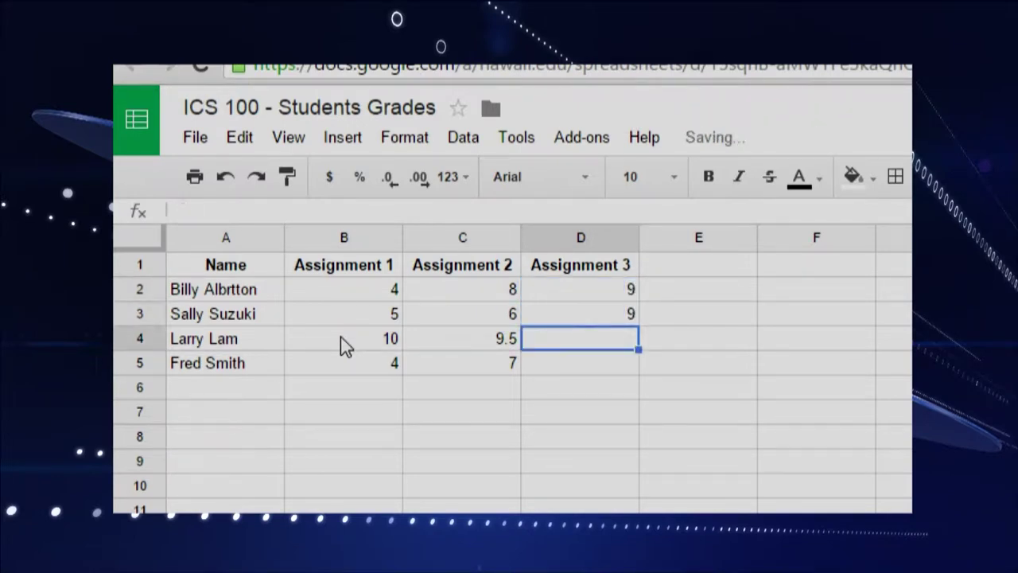
{"action": "type", "text": "5"}
{"action": "key", "text": "Return"}
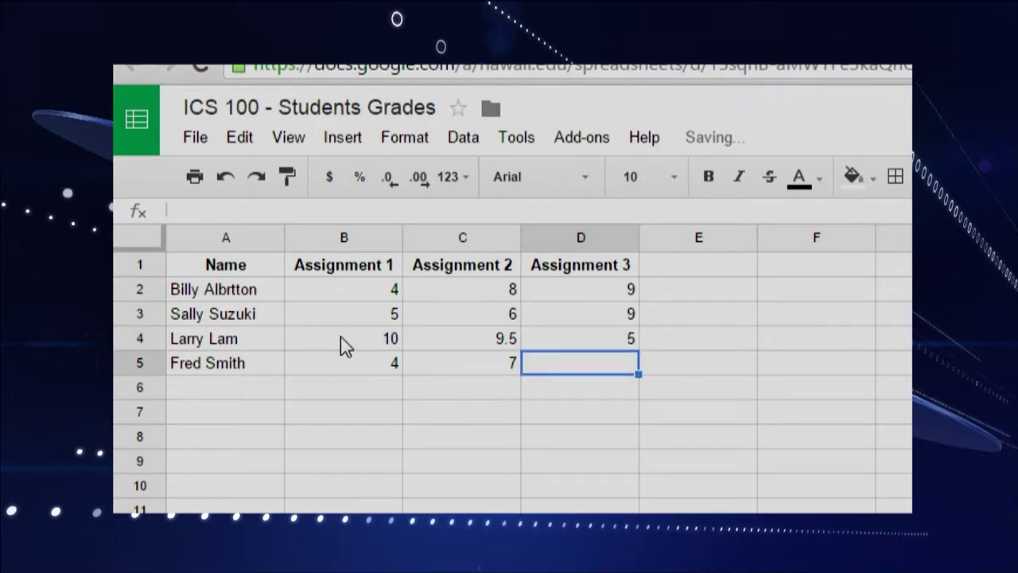
{"action": "type", "text": "5"}
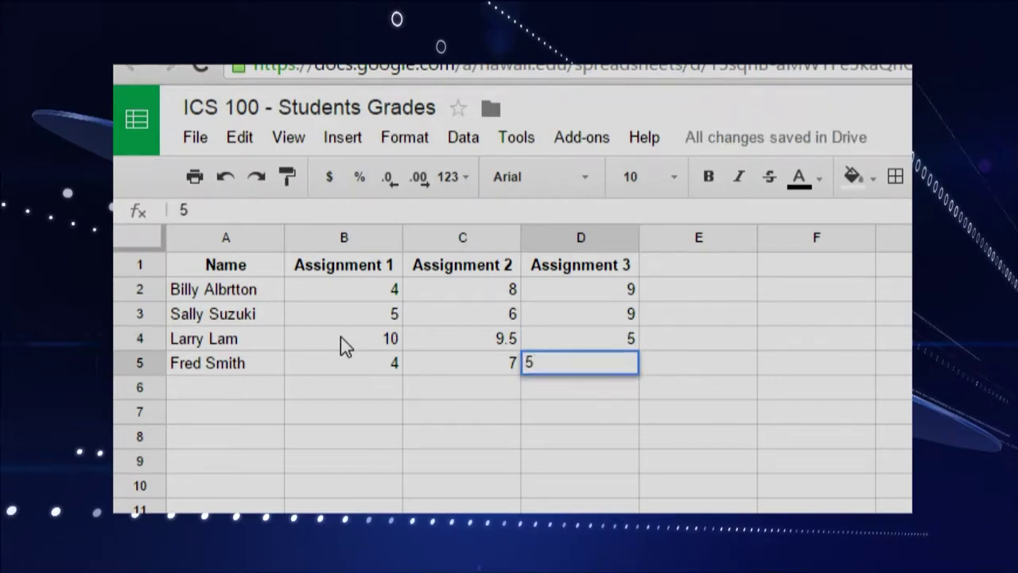
{"action": "key", "text": "Return"}
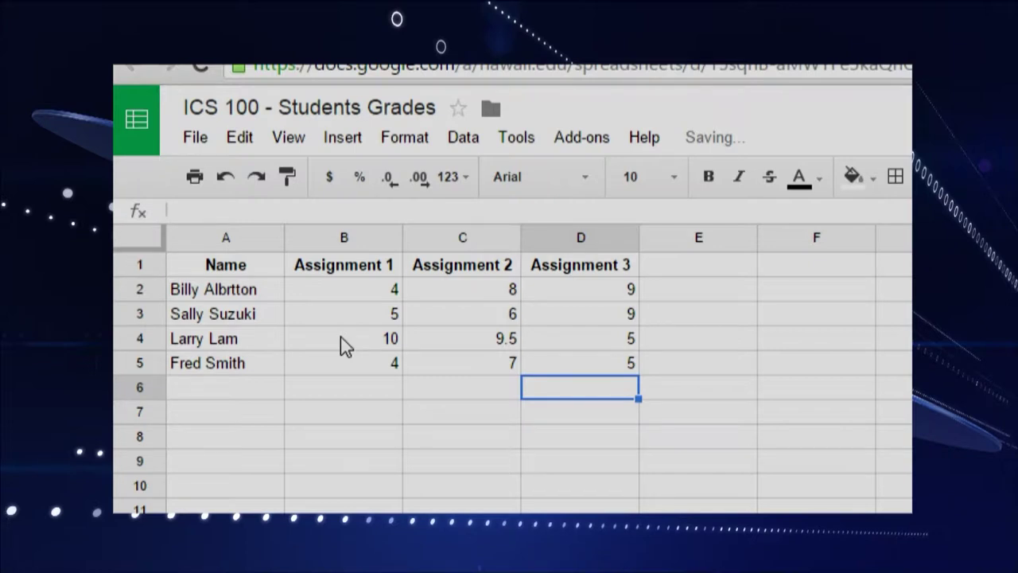
{"action": "key", "text": "Return"}
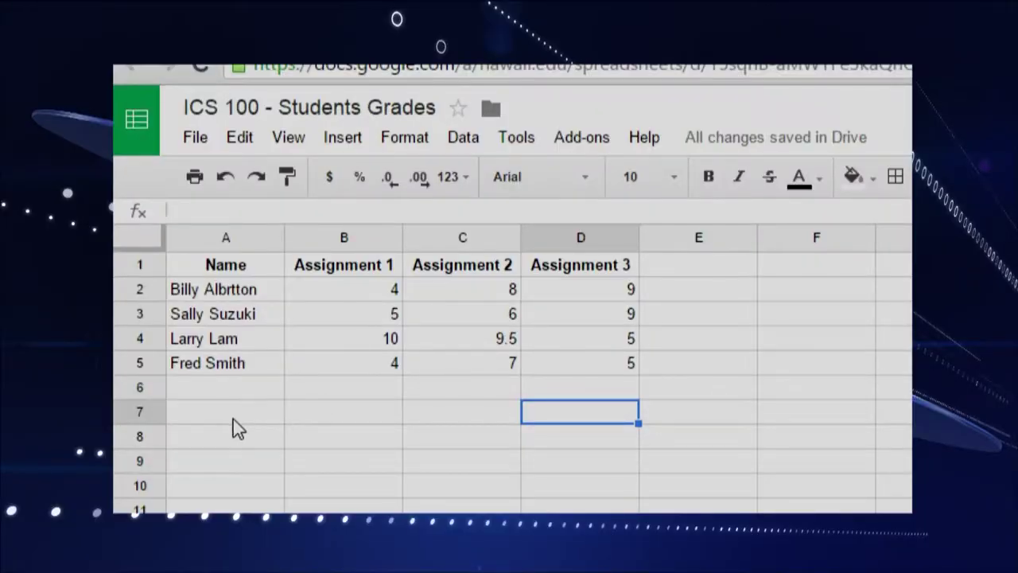
{"action": "left_click", "coordinate": [235, 420]}
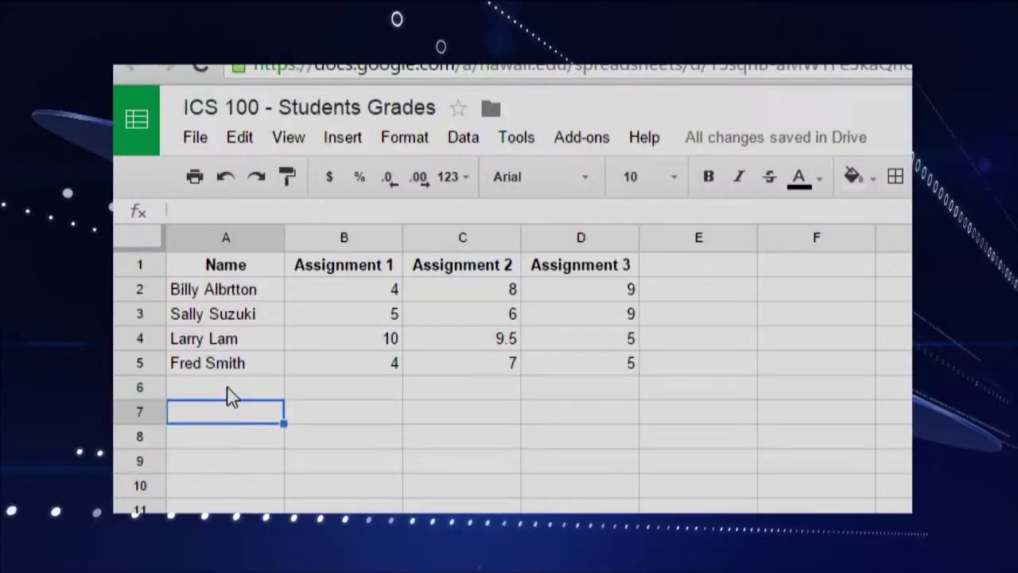
Step: Type the label 'averages' in A7 and make it bold and centred
{"action": "type", "text": "averages"}
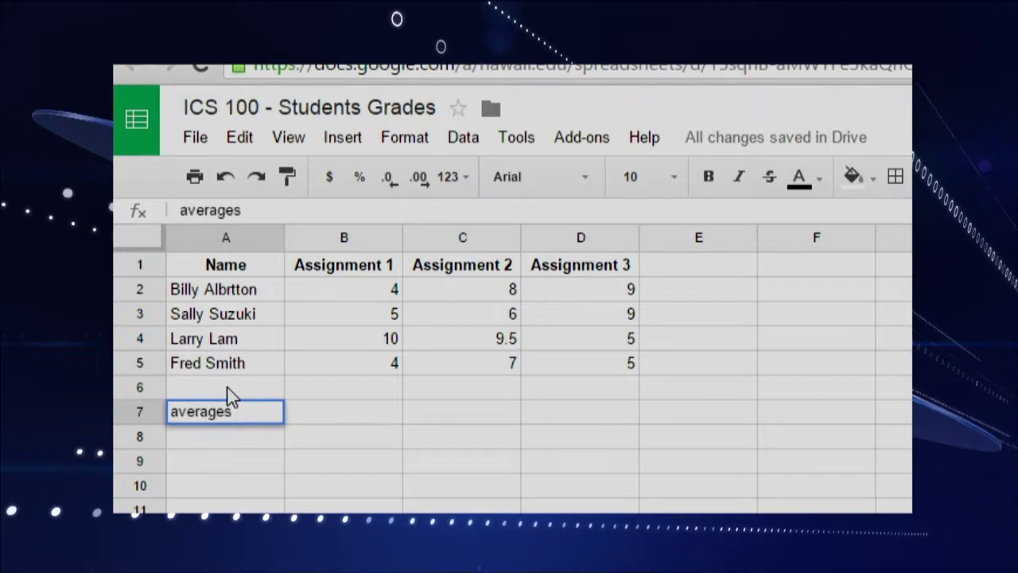
{"action": "key", "text": "Return"}
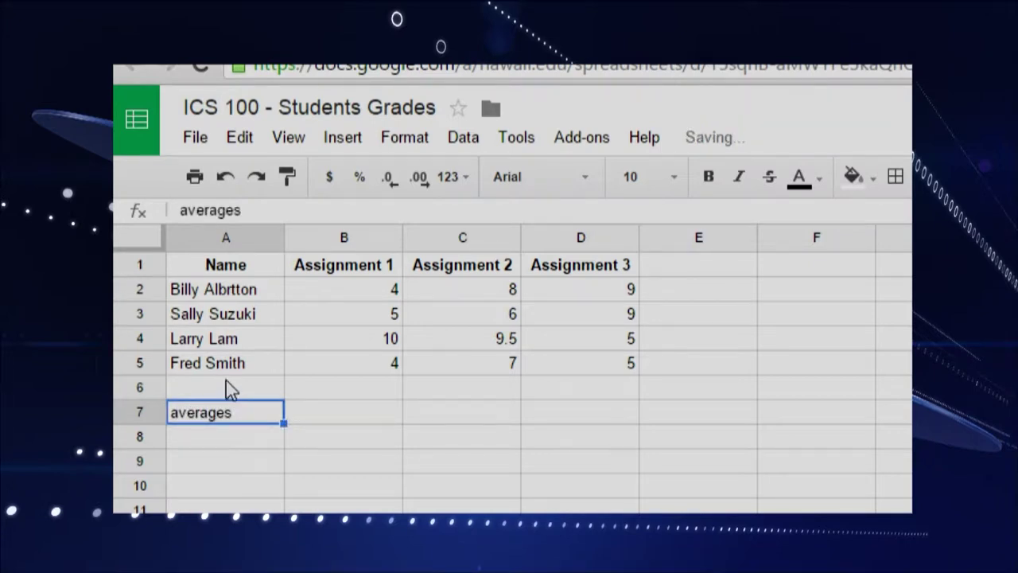
{"action": "left_click", "coordinate": [710, 177]}
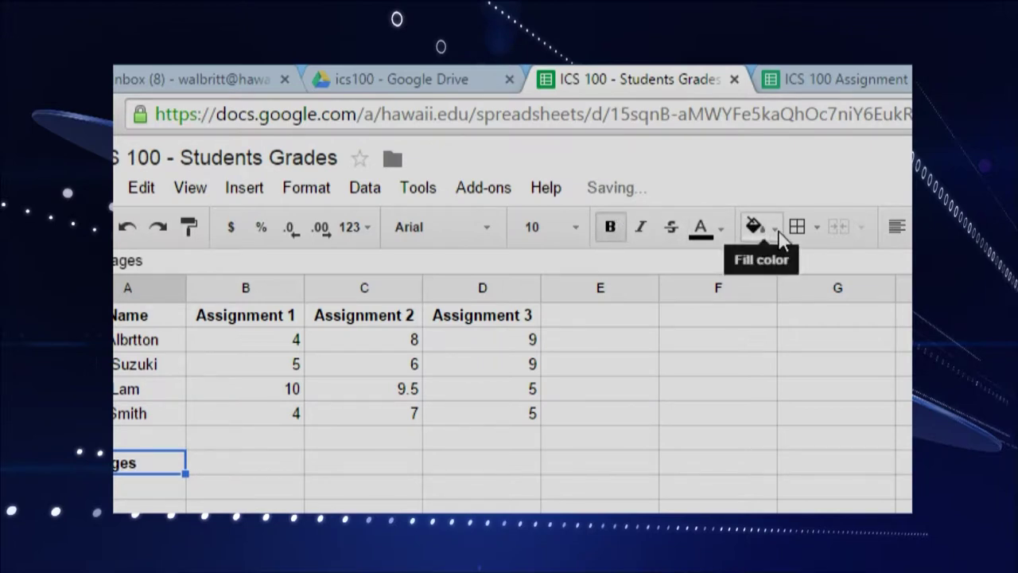
{"action": "left_click", "coordinate": [872, 226]}
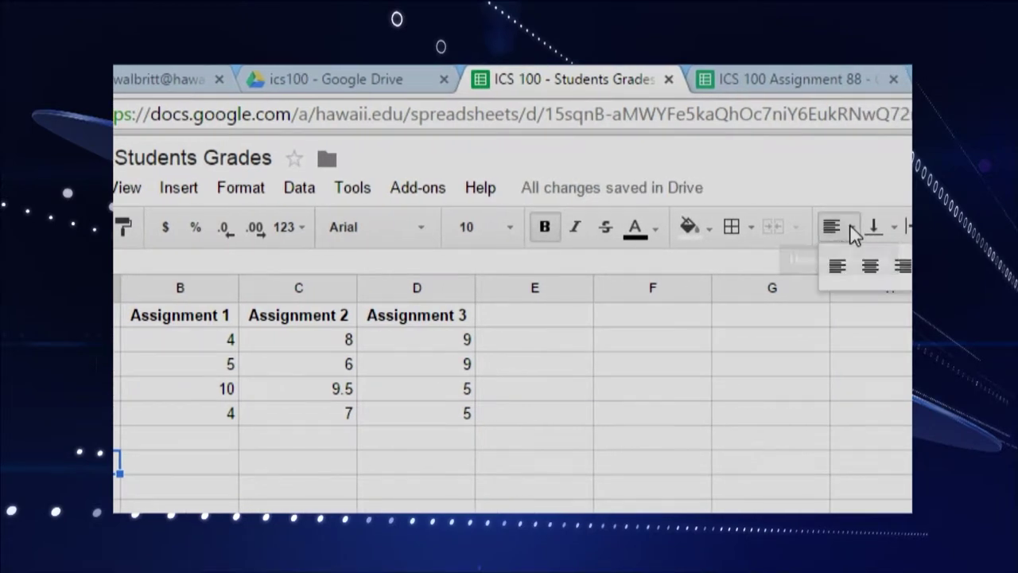
{"action": "left_click", "coordinate": [862, 254]}
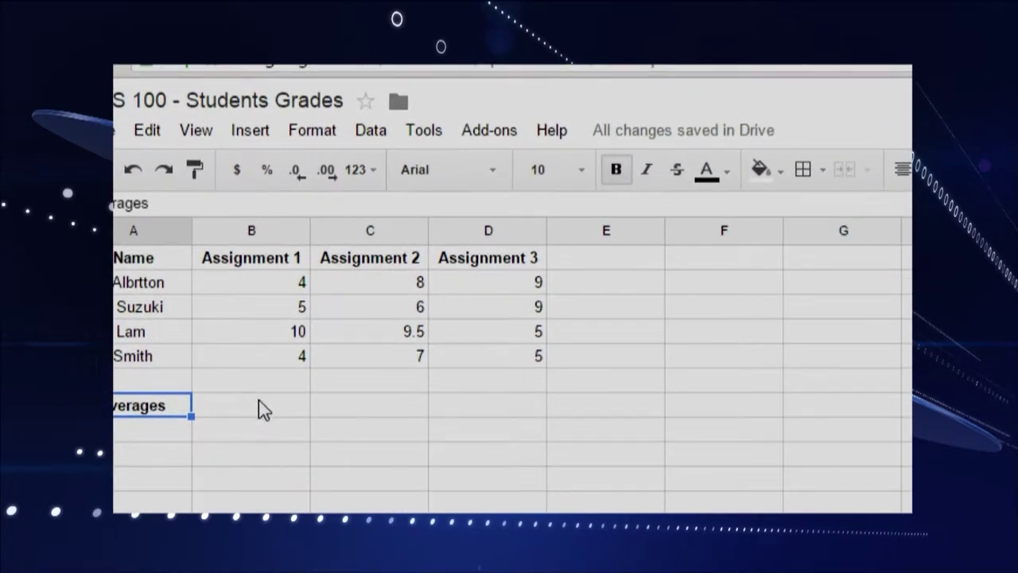
{"action": "left_click", "coordinate": [264, 405]}
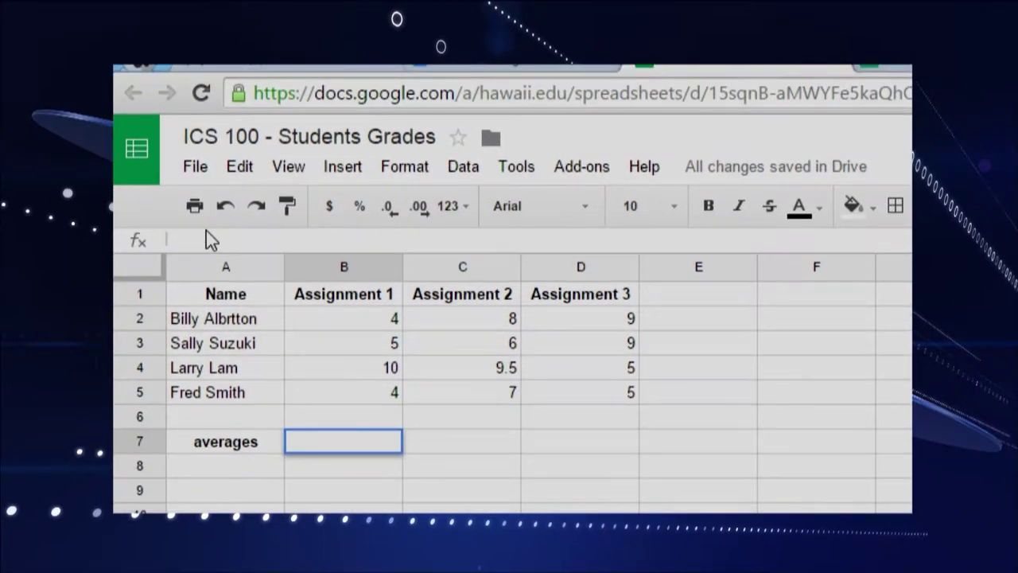
{"action": "double_click", "coordinate": [357, 436]}
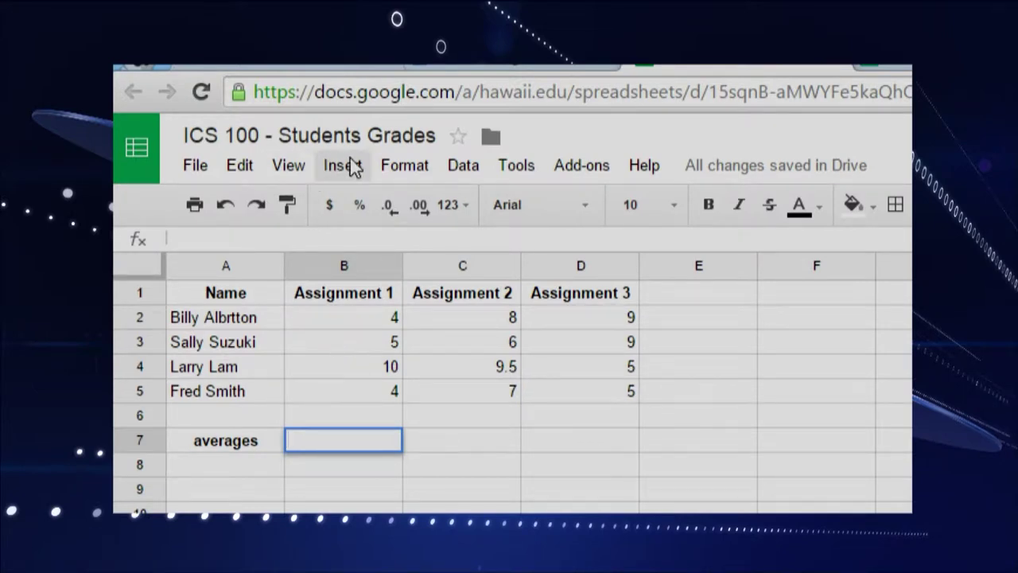
Step: Insert =AVERAGE(B2:B5) in B7, giving 5.75 for Assignment 1
{"action": "key", "text": "Escape"}
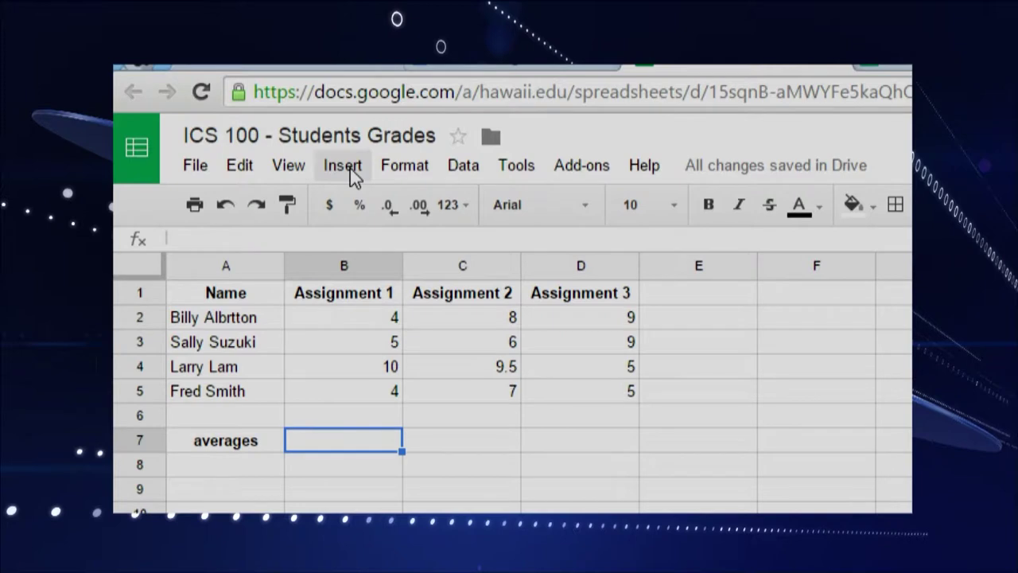
{"action": "left_click", "coordinate": [350, 167]}
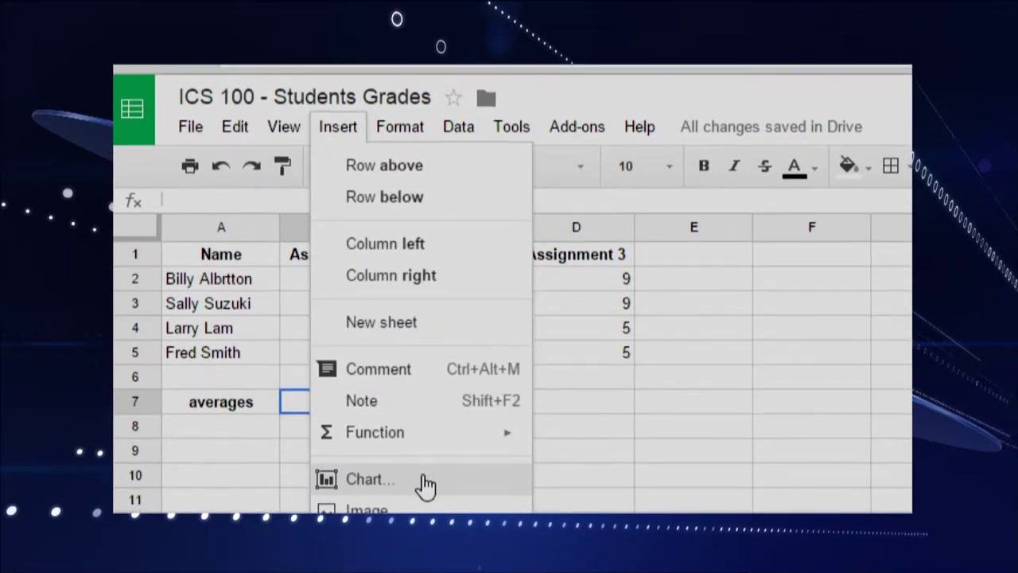
{"action": "mouse_move", "coordinate": [424, 448]}
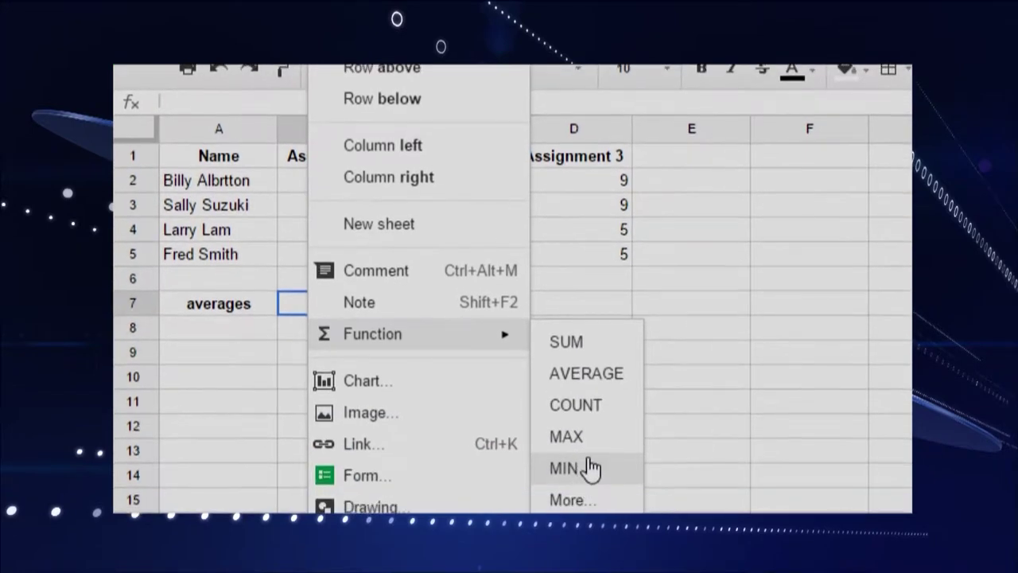
{"action": "left_click", "coordinate": [595, 375]}
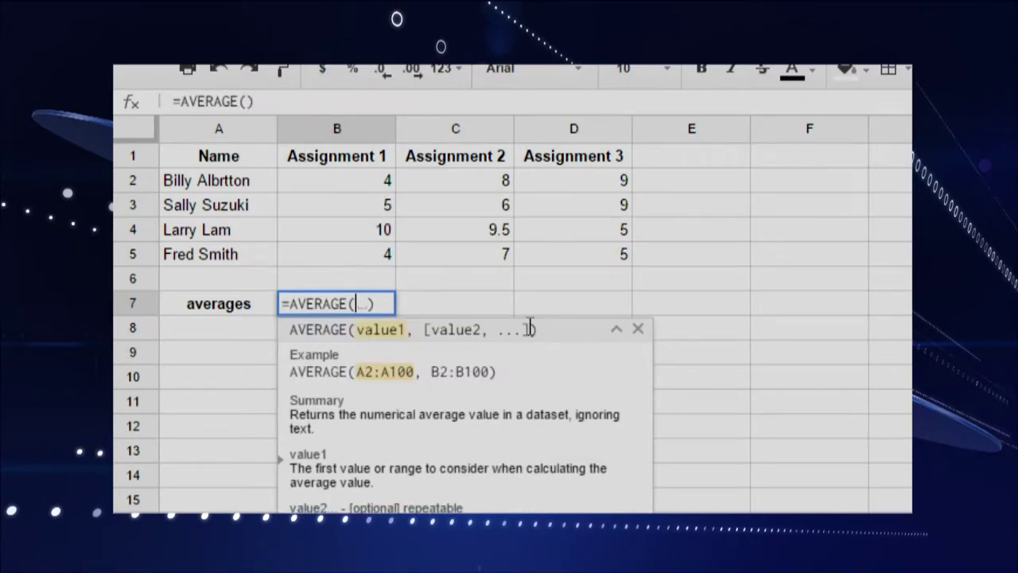
{"action": "left_click", "coordinate": [340, 183]}
{"action": "left_click_drag", "start_coordinate": [340, 186], "coordinate": [350, 259]}
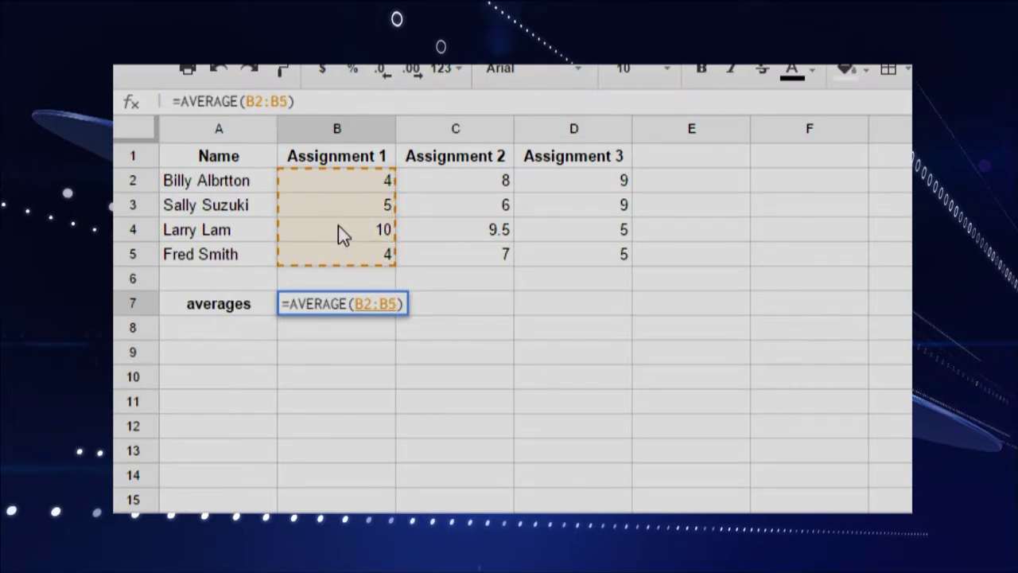
{"action": "key", "text": "Return"}
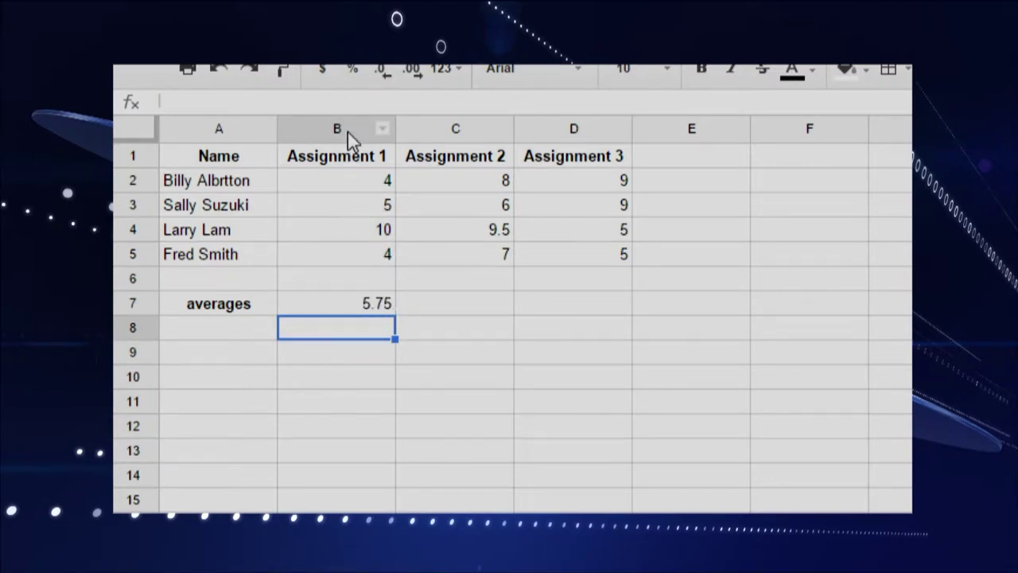
{"action": "left_click", "coordinate": [338, 306]}
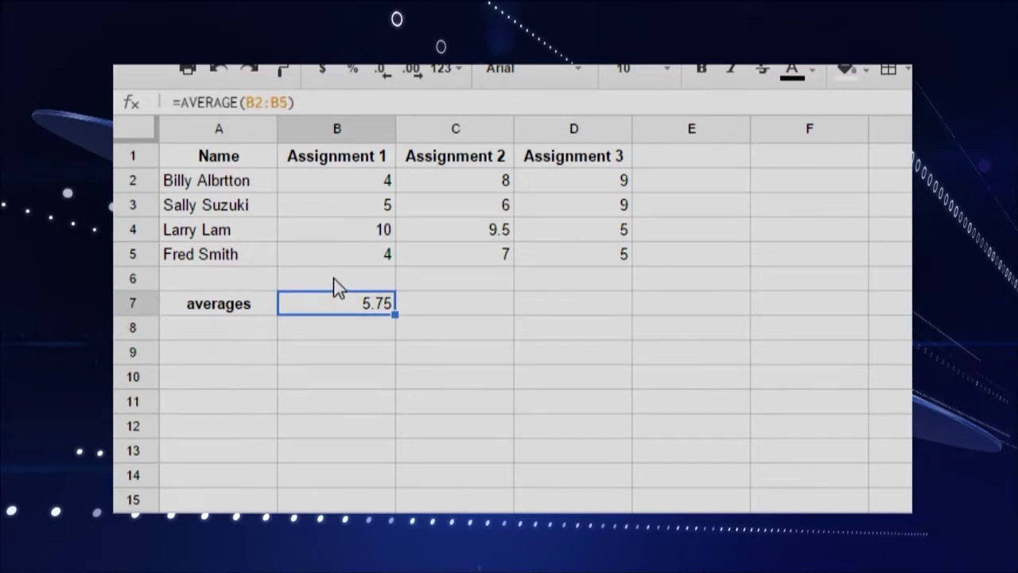
Step: Copy the B7 average formula into C7 and D7, giving 7.625 and 7
{"action": "key", "text": "ctrl+c"}
{"action": "left_click", "coordinate": [469, 317]}
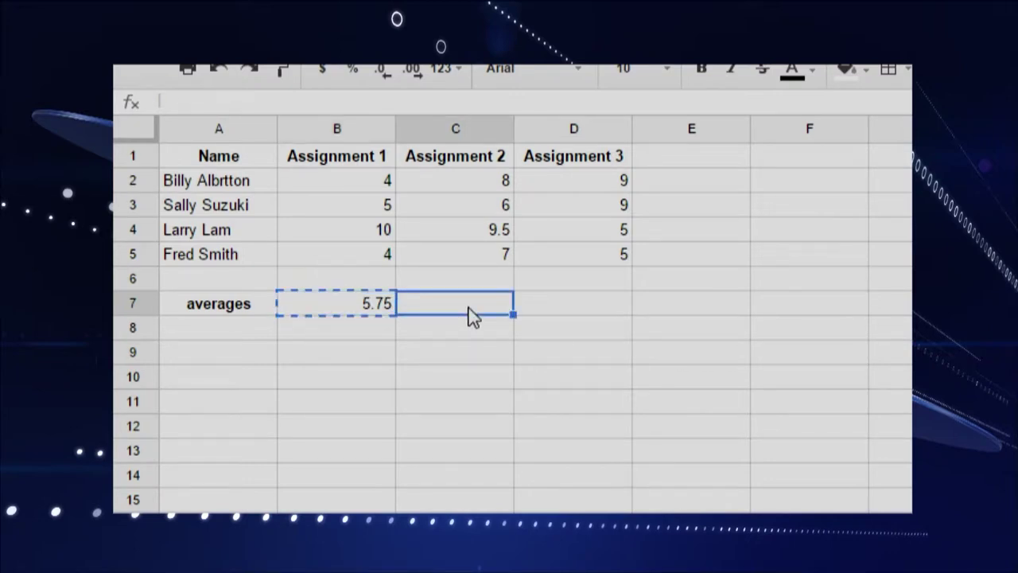
{"action": "key", "text": "ctrl+v"}
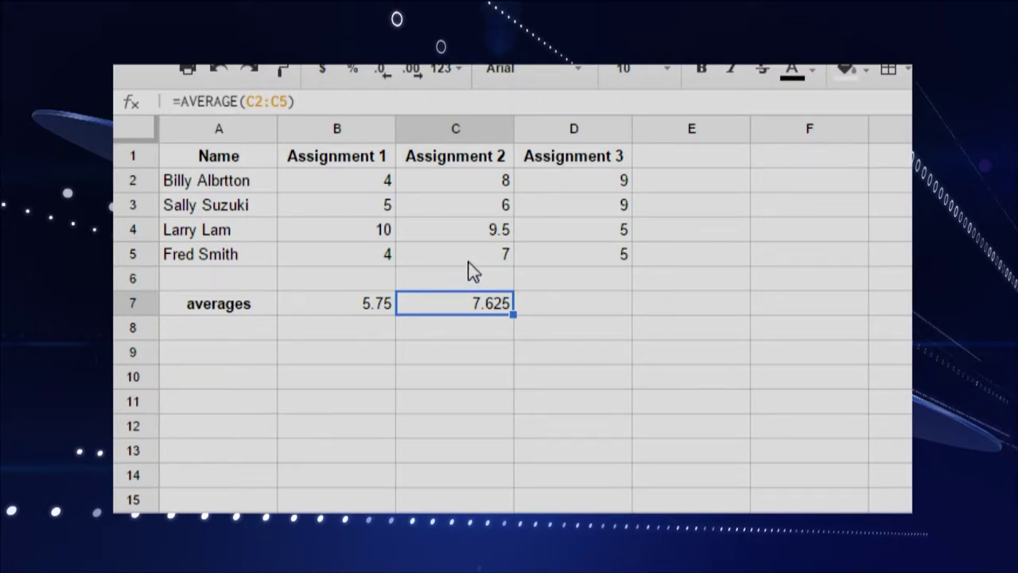
{"action": "left_click", "coordinate": [589, 312]}
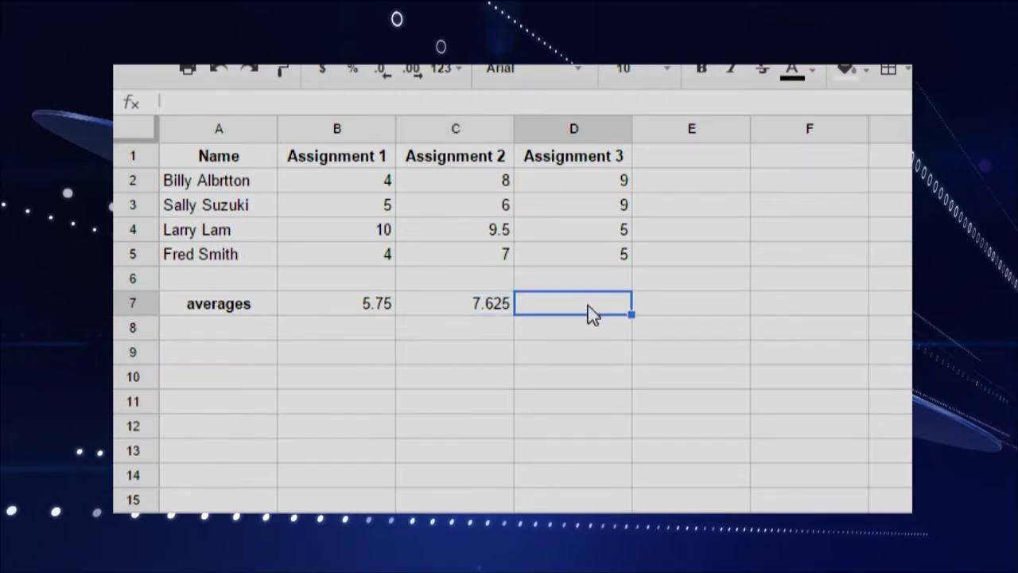
{"action": "key", "text": "ctrl+v"}
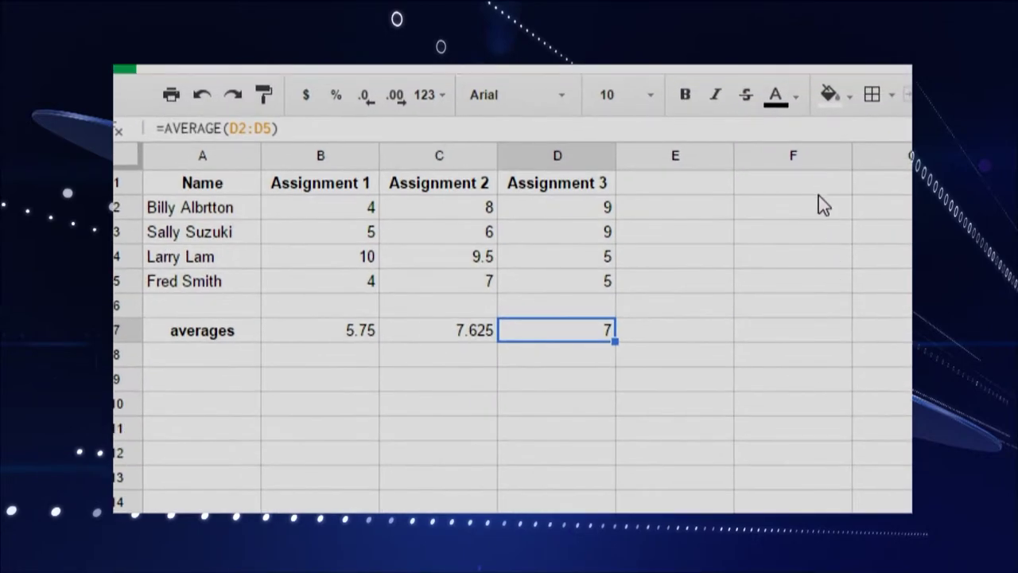
Step: Type the heading 'averages' into cell F1
{"action": "left_click", "coordinate": [806, 188]}
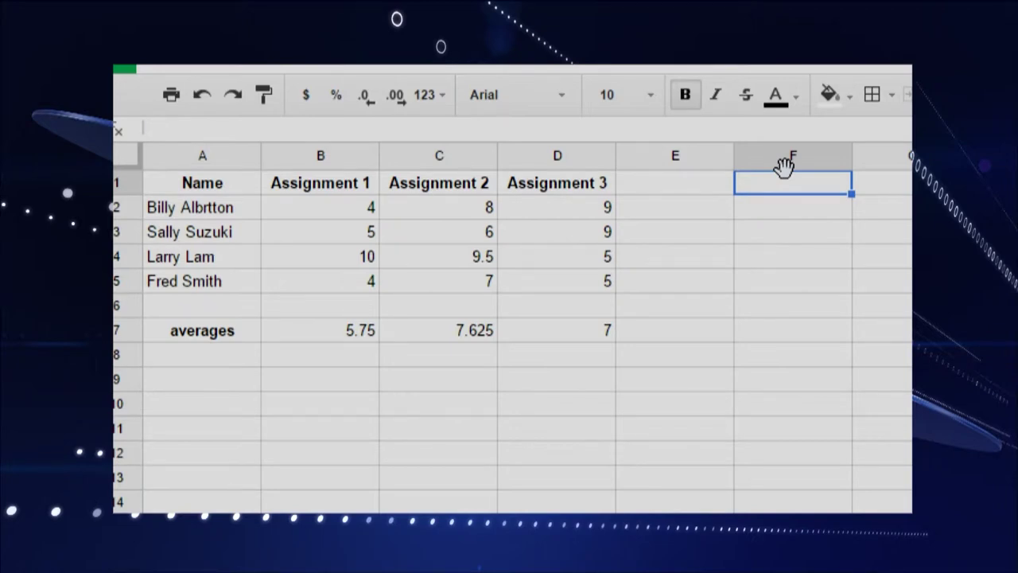
{"action": "type", "text": "aver"}
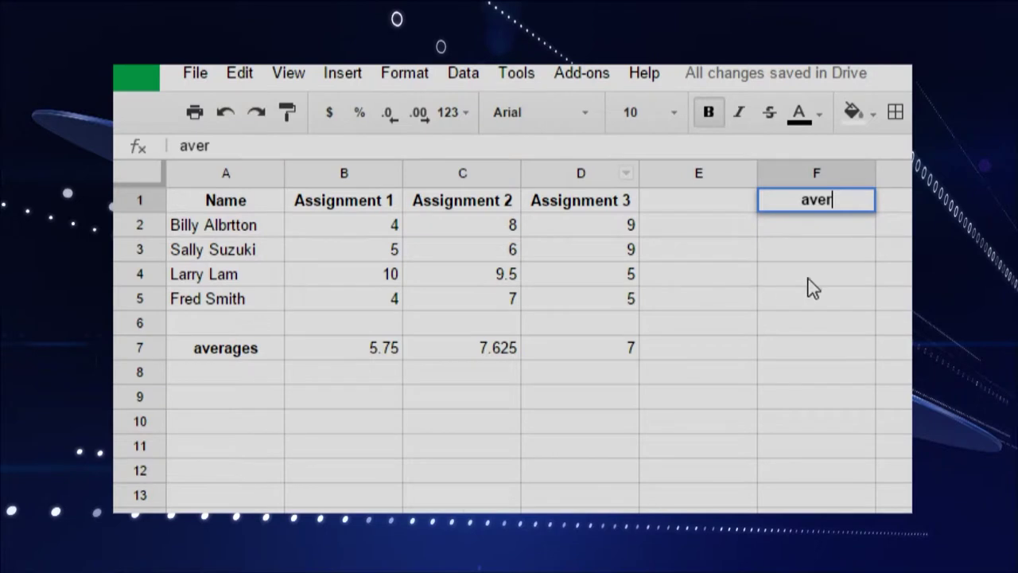
{"action": "type", "text": "ages"}
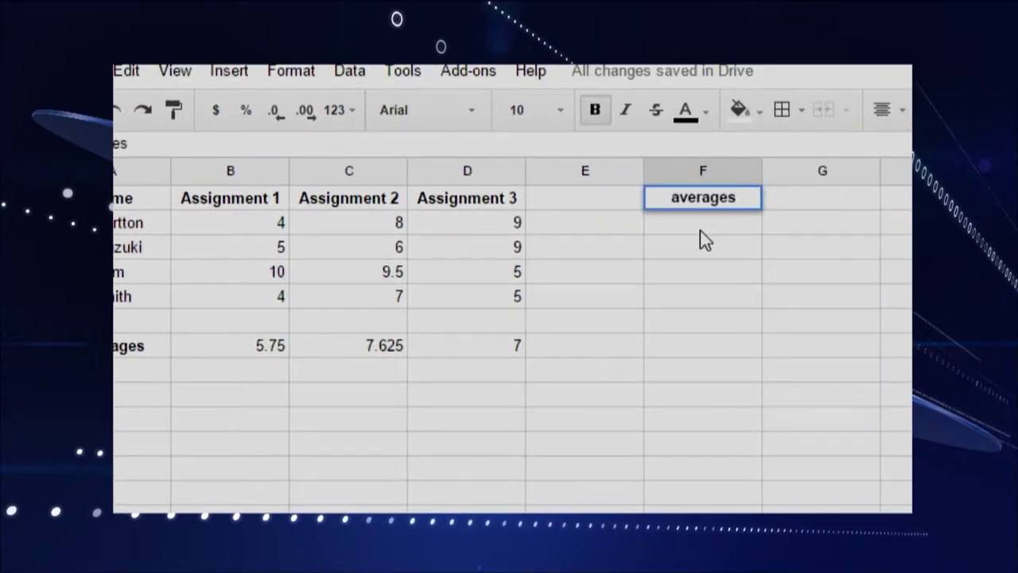
{"action": "key", "text": "Return"}
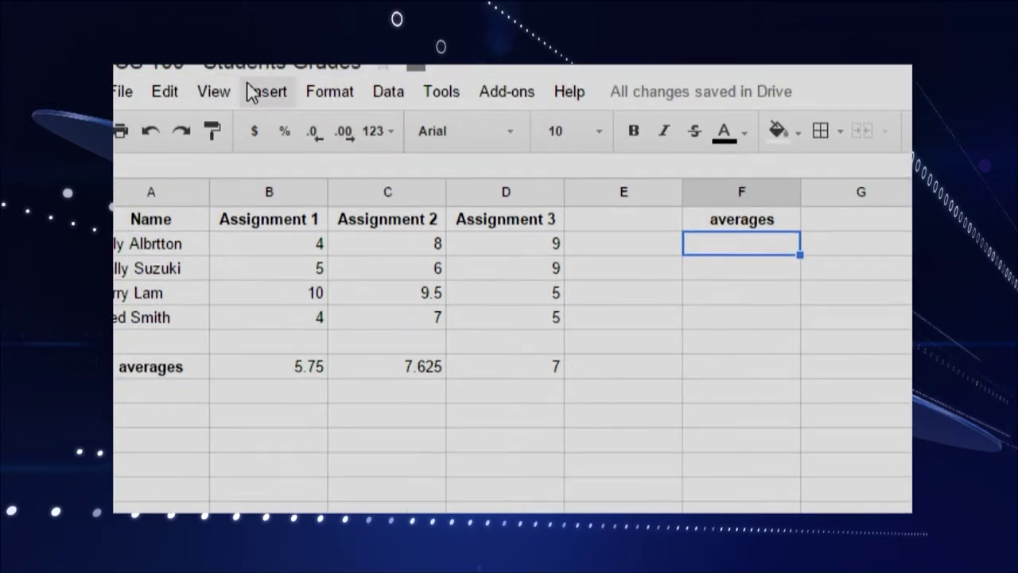
Step: Enter =AVERAGE(B2:D2) in F2 to get the first student's average
{"action": "left_click", "coordinate": [276, 84]}
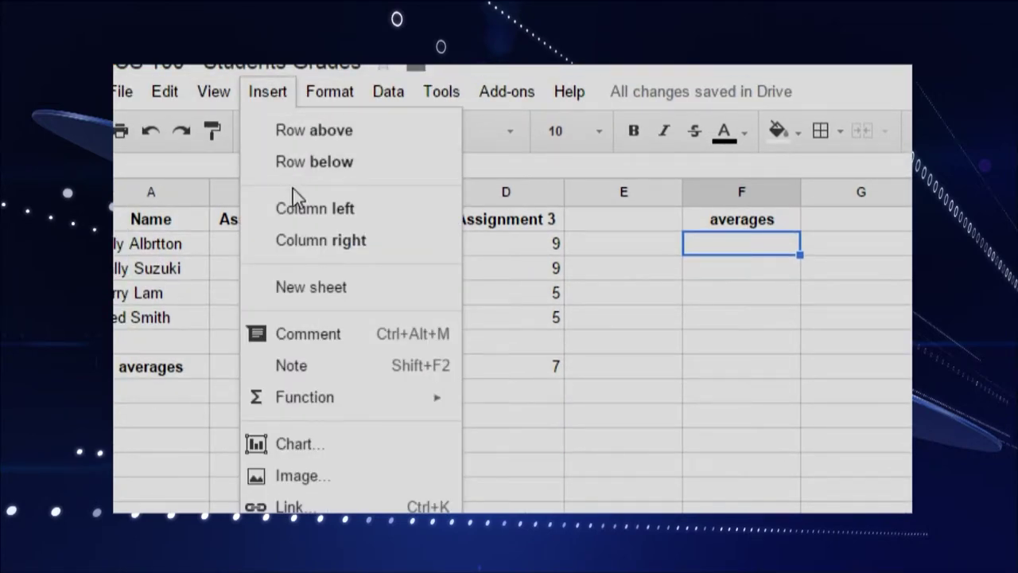
{"action": "mouse_move", "coordinate": [347, 405]}
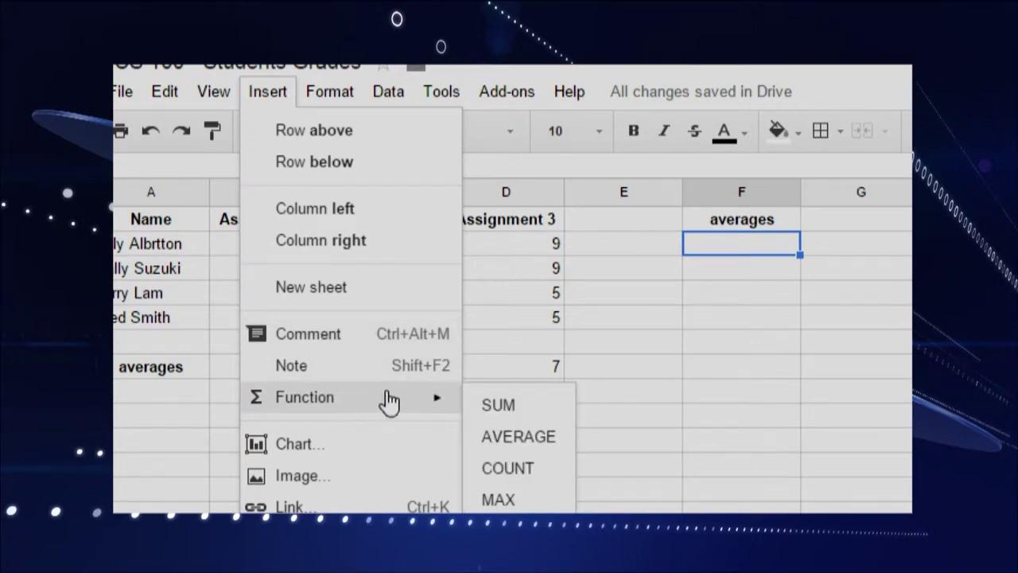
{"action": "left_click", "coordinate": [518, 437]}
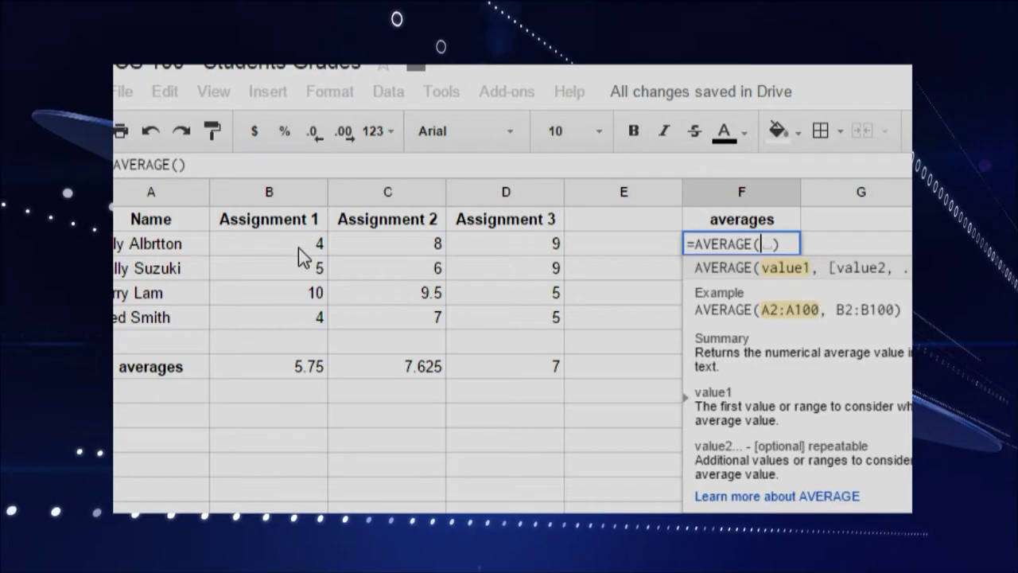
{"action": "left_click_drag", "start_coordinate": [299, 248], "coordinate": [516, 250]}
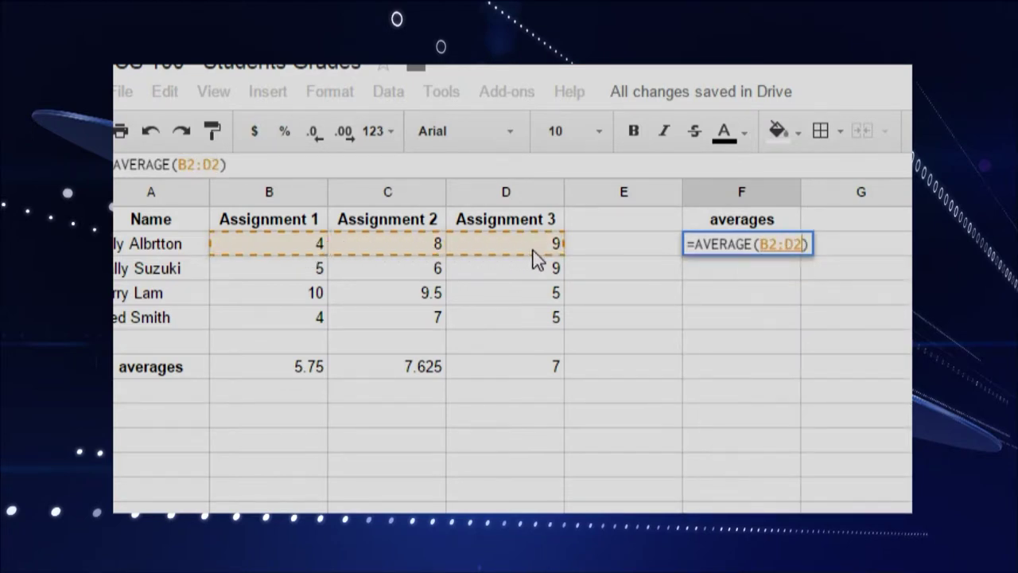
{"action": "key", "text": "Return"}
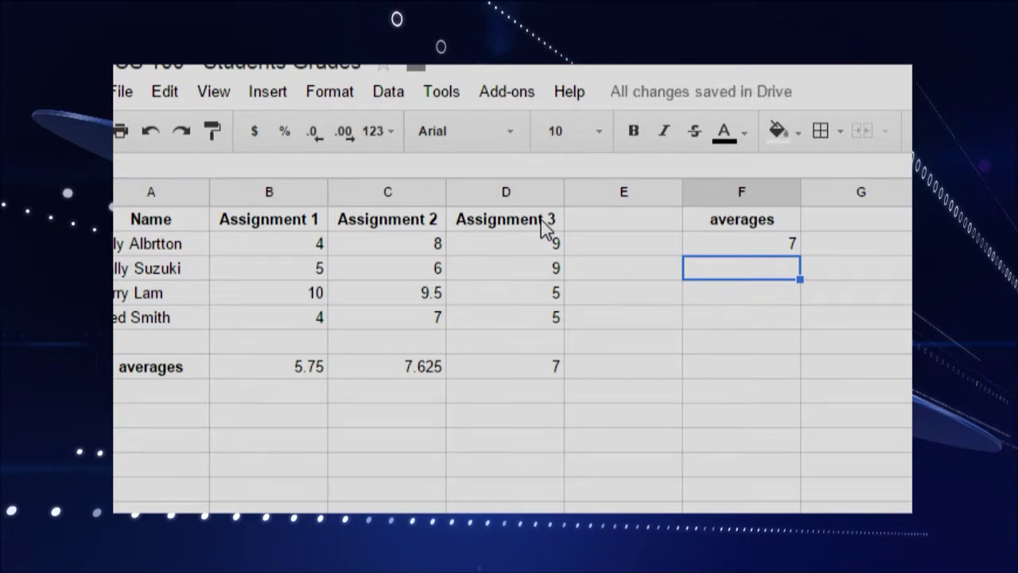
Step: Copy the F2 average formula into F3, F4 and F5 for the other students
{"action": "key", "text": "Up"}
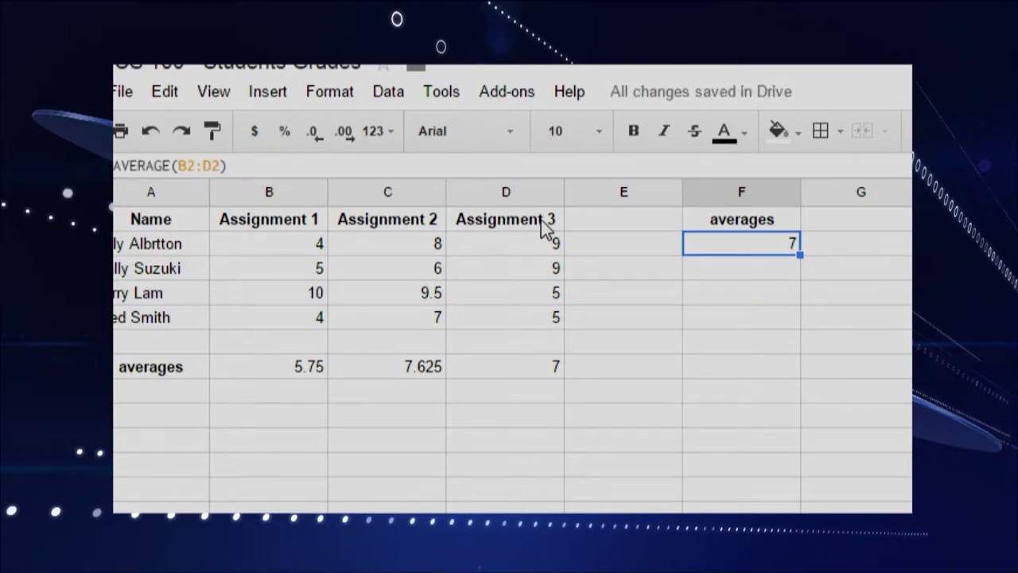
{"action": "key", "text": "ctrl+c"}
{"action": "key", "text": "Down"}
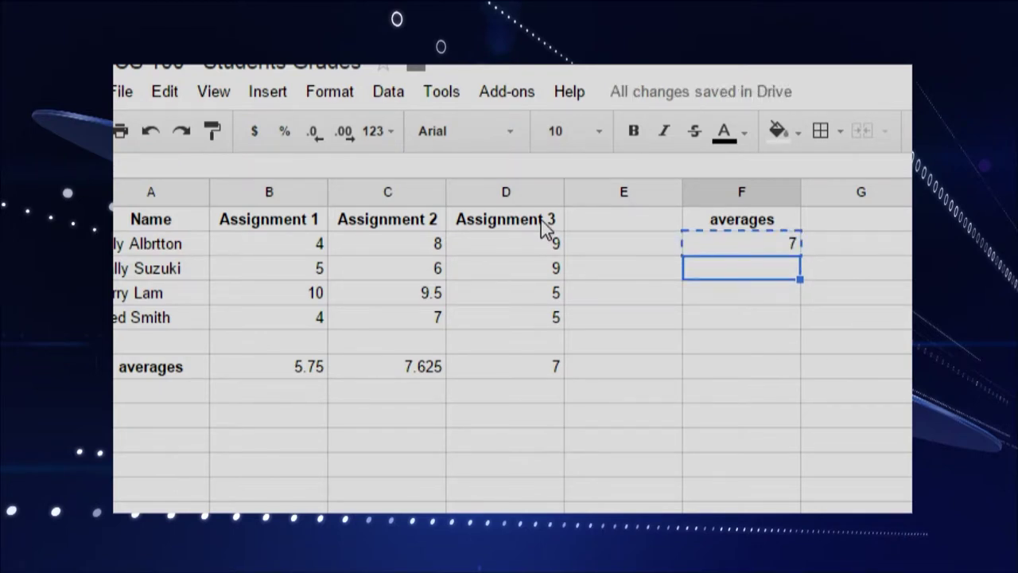
{"action": "key", "text": "ctrl+v"}
{"action": "key", "text": "Down"}
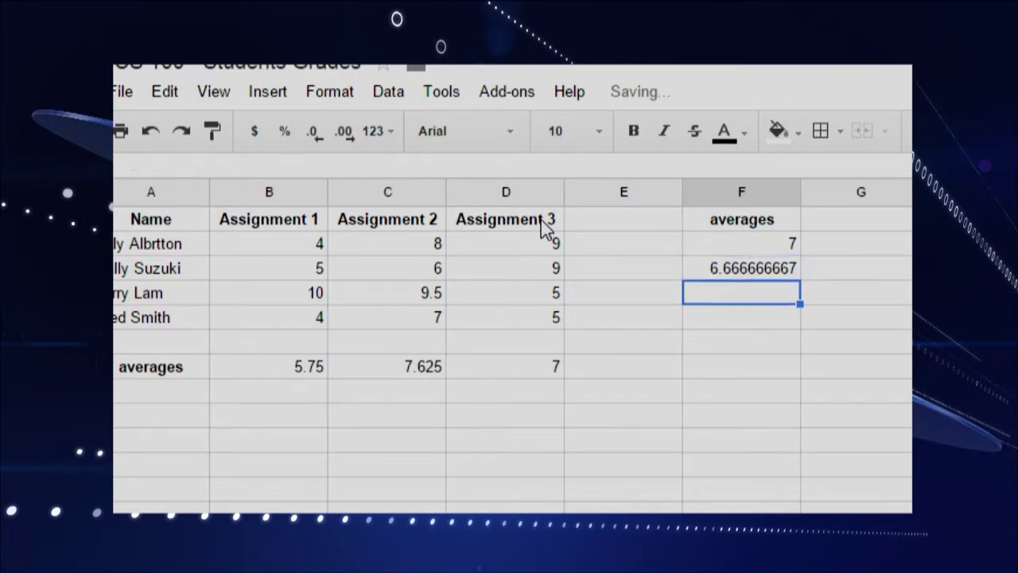
{"action": "key", "text": "ctrl+v"}
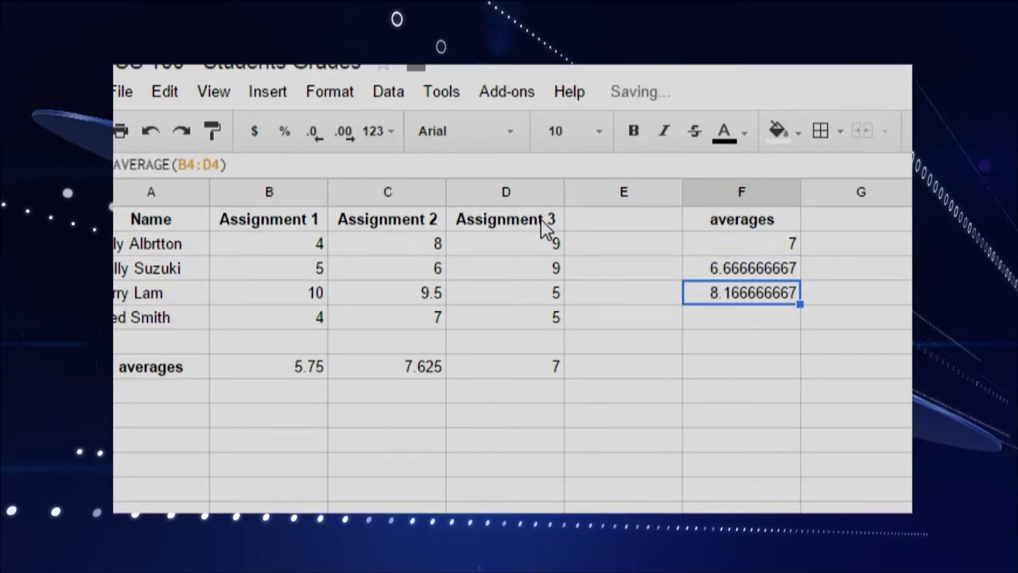
{"action": "key", "text": "Down"}
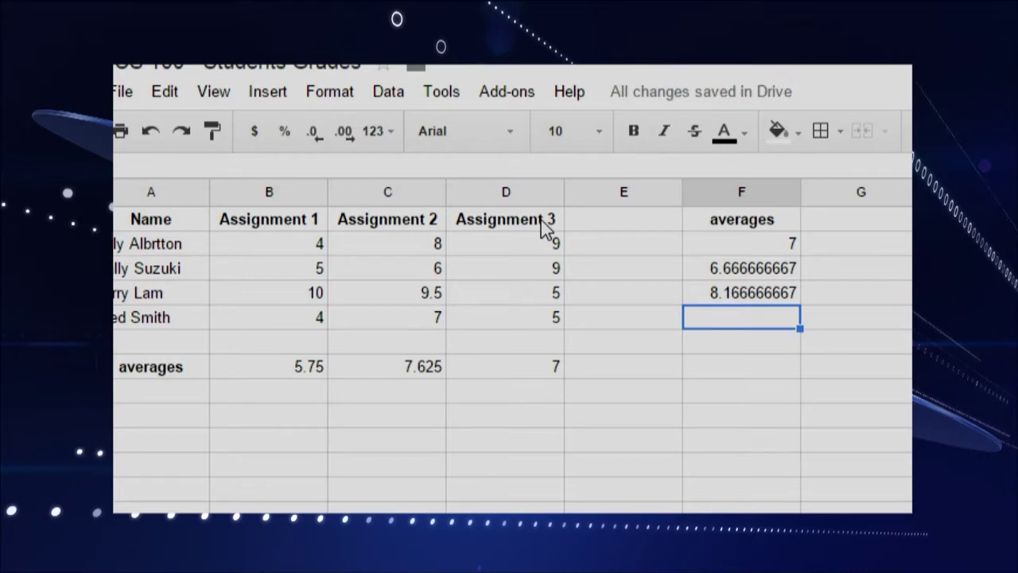
{"action": "key", "text": "ctrl+v"}
Step: Paste the average formula into F7, giving =AVERAGE(B7:D7) = 6.791666667
{"action": "key", "text": "Down"}
{"action": "key", "text": "Down"}
{"action": "key", "text": "Down"}
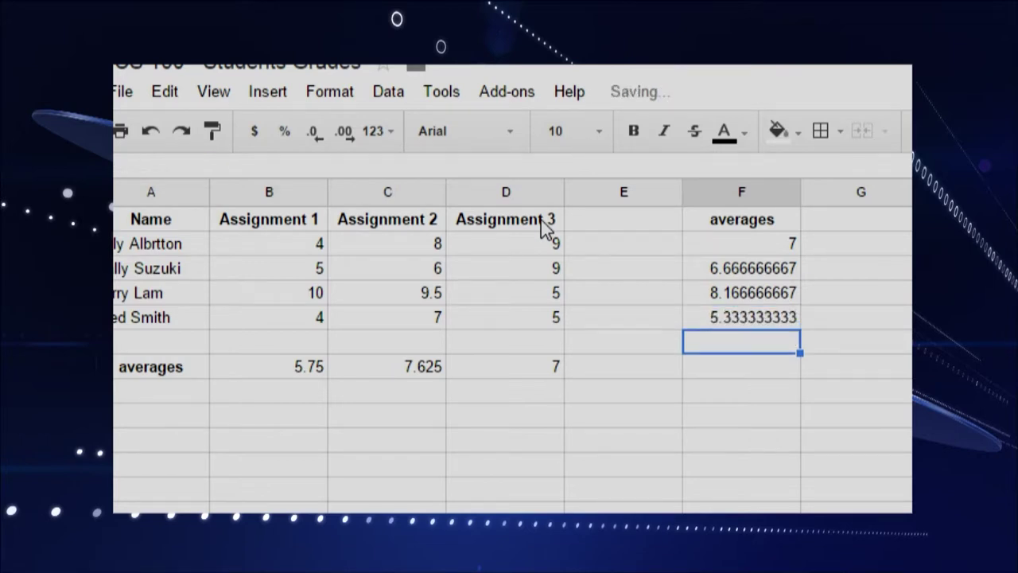
{"action": "key", "text": "Up"}
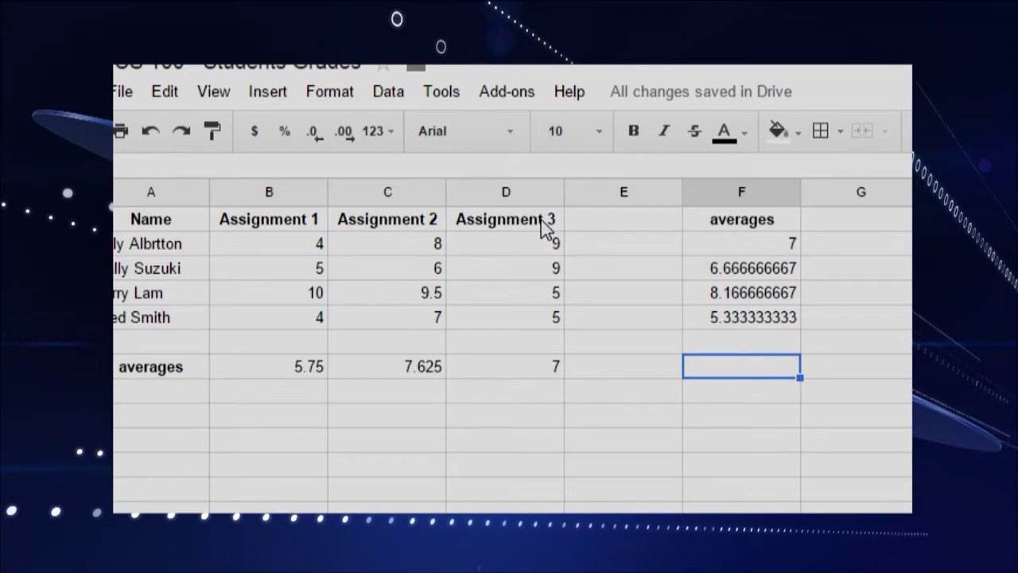
{"action": "key", "text": "ctrl+v"}
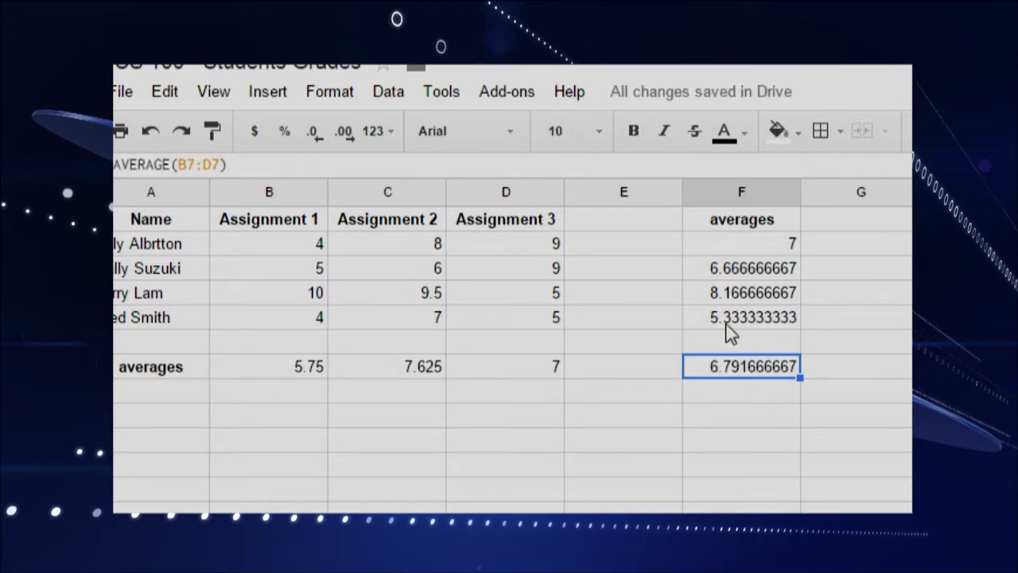
Step: Apply Number format to column F so averages show 7.00, 6.67, 8.17, 5.33, 6.79
{"action": "left_click", "coordinate": [745, 191]}
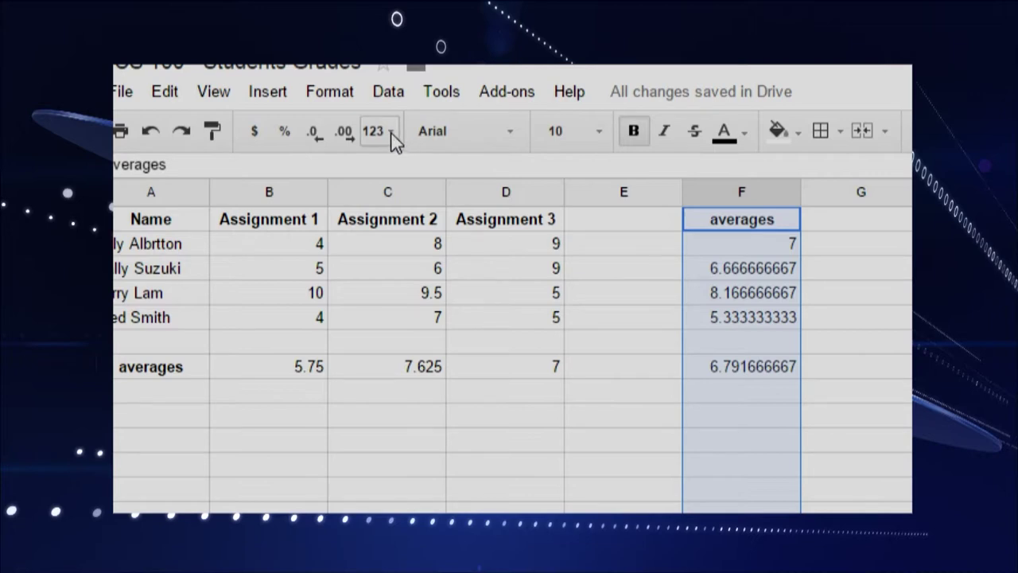
{"action": "left_click", "coordinate": [334, 102]}
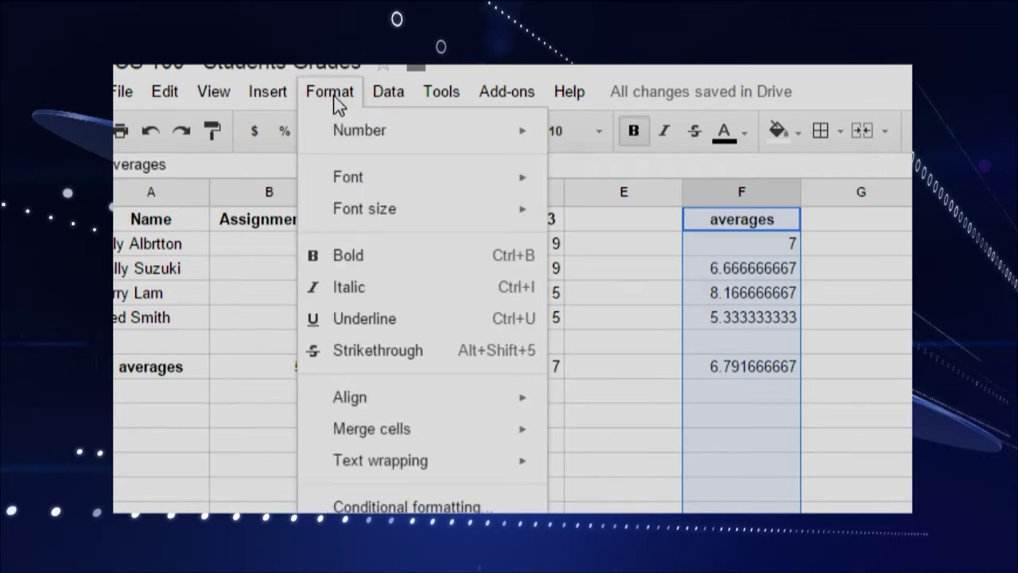
{"action": "mouse_move", "coordinate": [368, 143]}
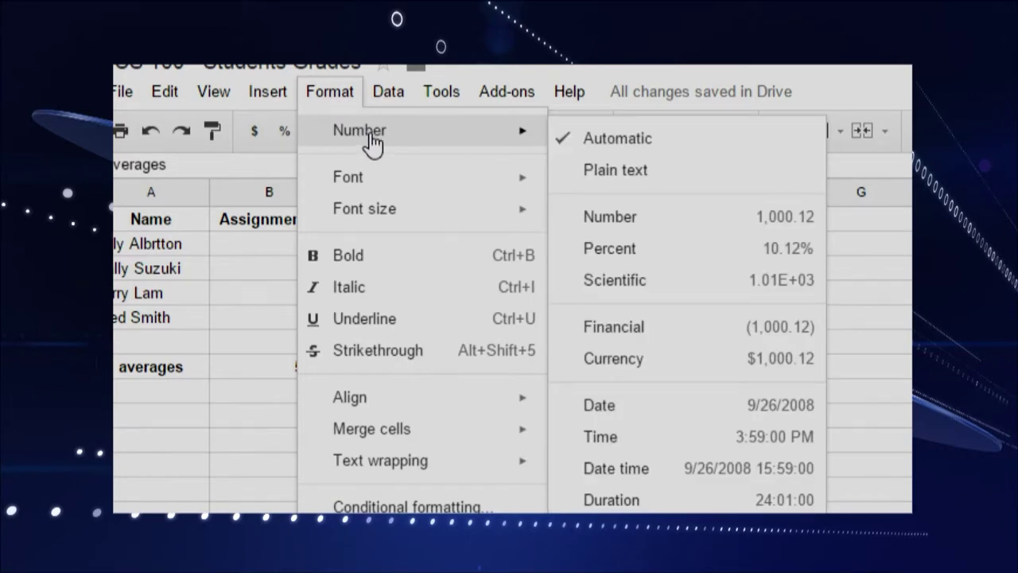
{"action": "left_click", "coordinate": [657, 228]}
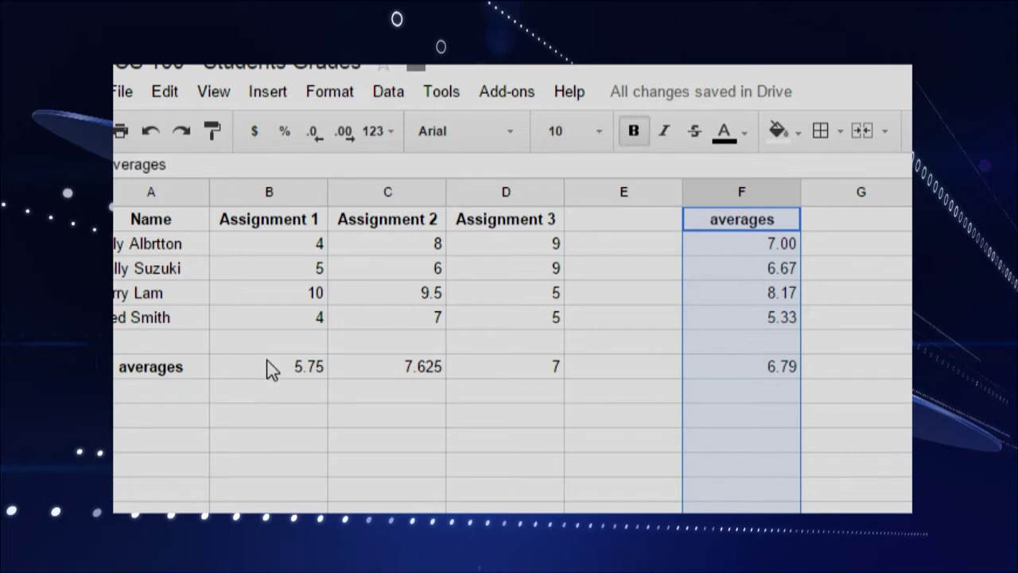
{"action": "left_click_drag", "start_coordinate": [270, 366], "coordinate": [530, 352]}
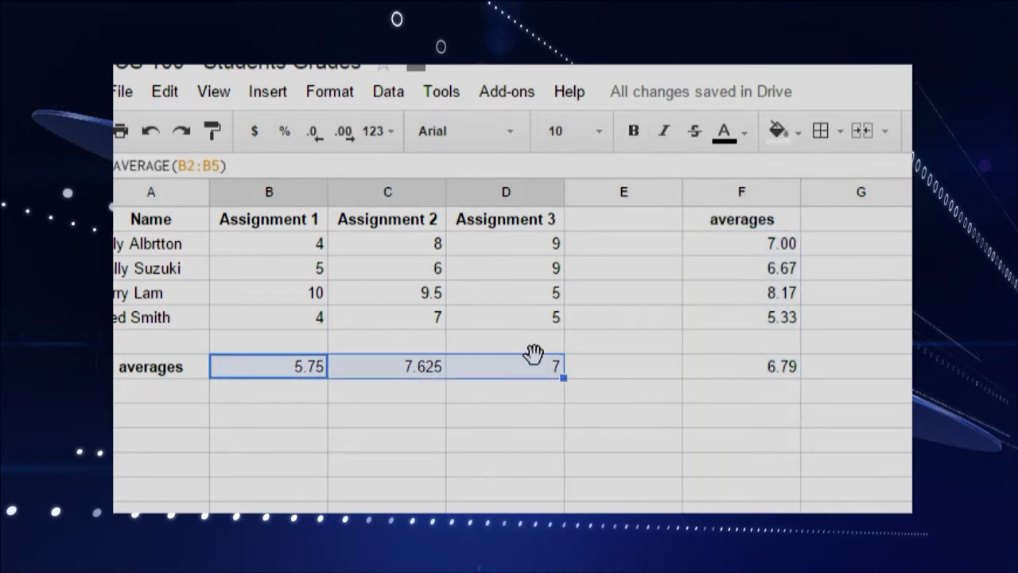
Step: Apply Number format to B7:D7, showing 5.75, 7.63 and 7.00
{"action": "left_click", "coordinate": [340, 100]}
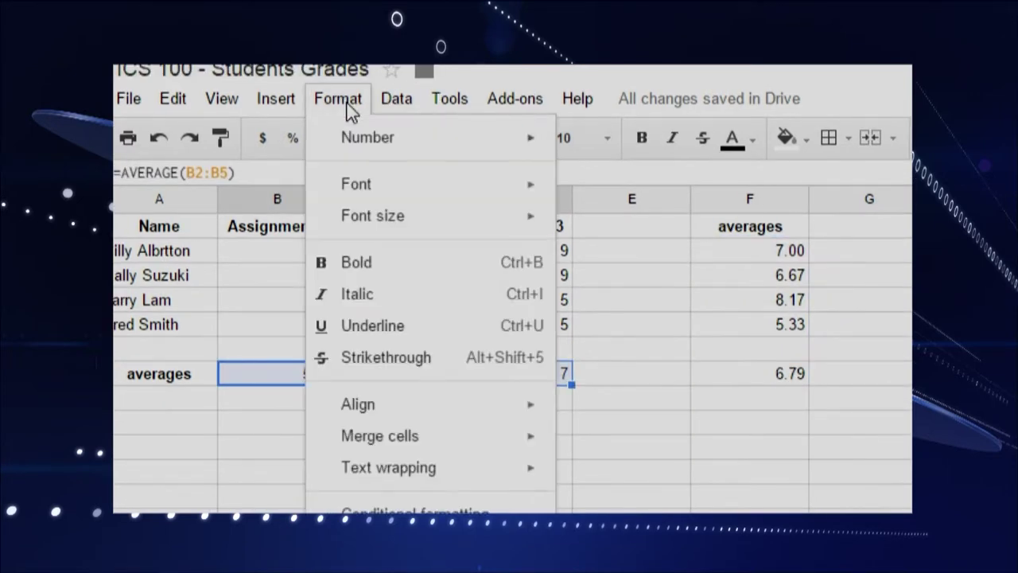
{"action": "mouse_move", "coordinate": [484, 146]}
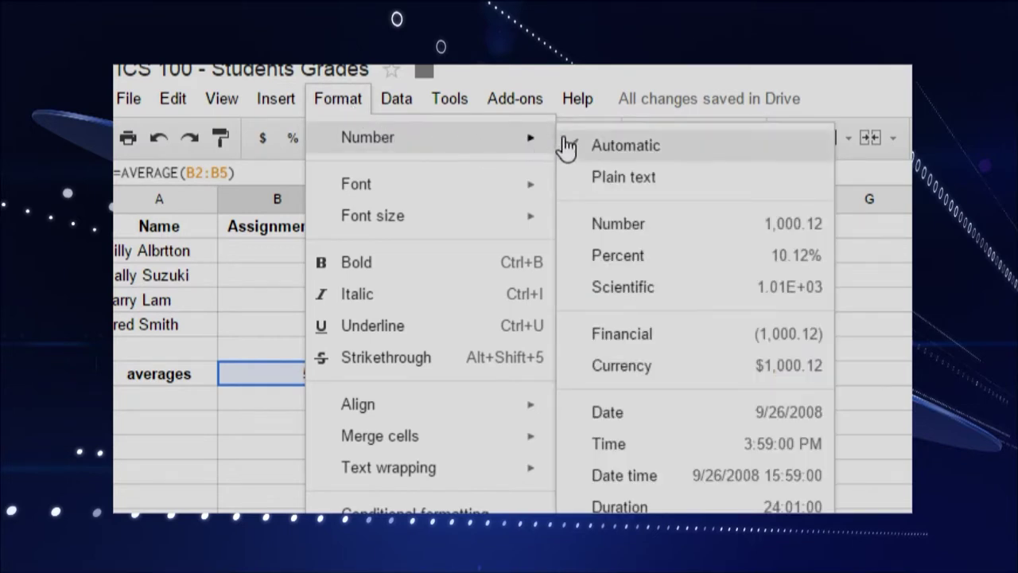
{"action": "left_click", "coordinate": [665, 238]}
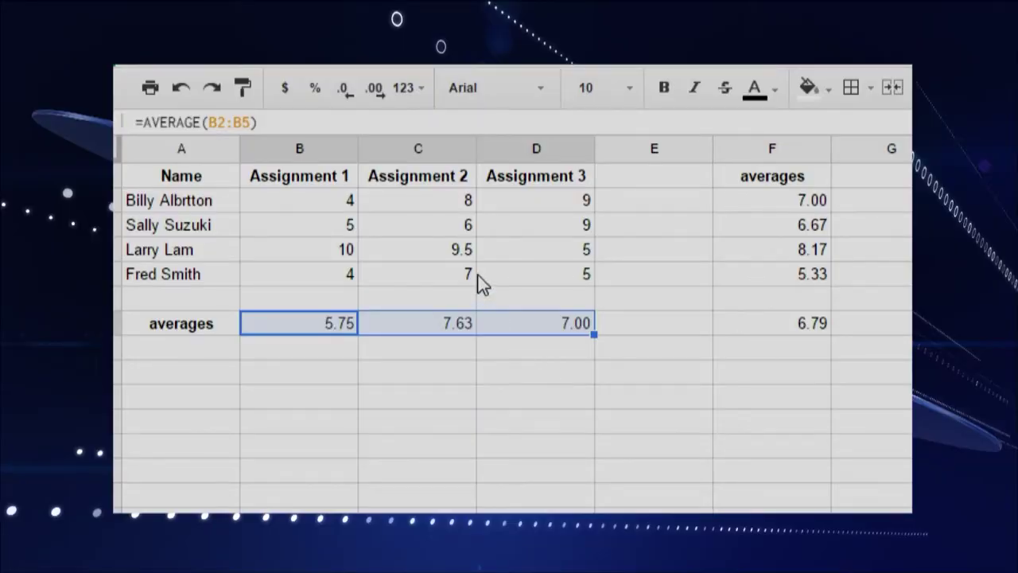
{"action": "left_click", "coordinate": [305, 205]}
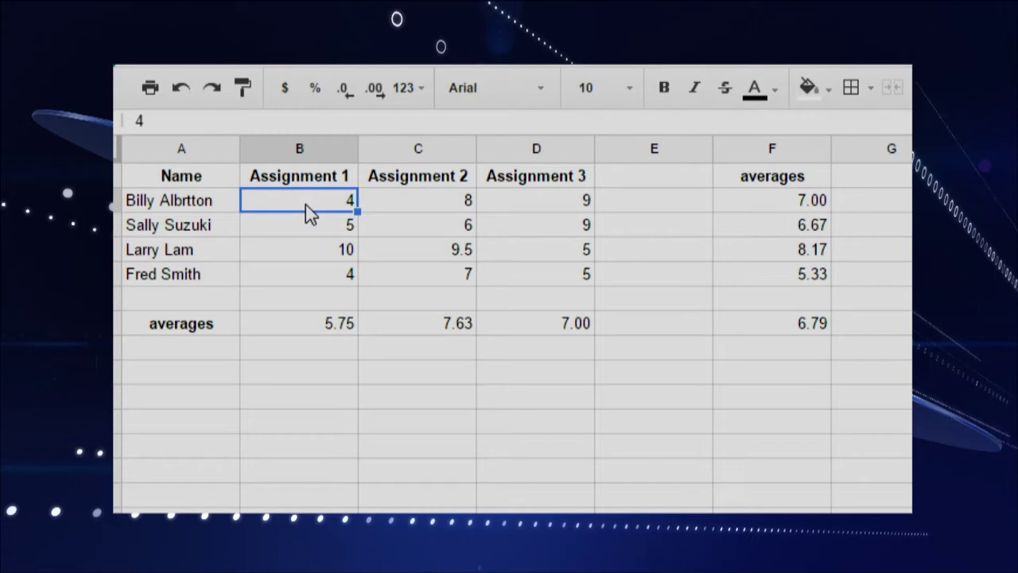
Step: Change the Assignment 1 grade in B2 to 10
{"action": "type", "text": "10"}
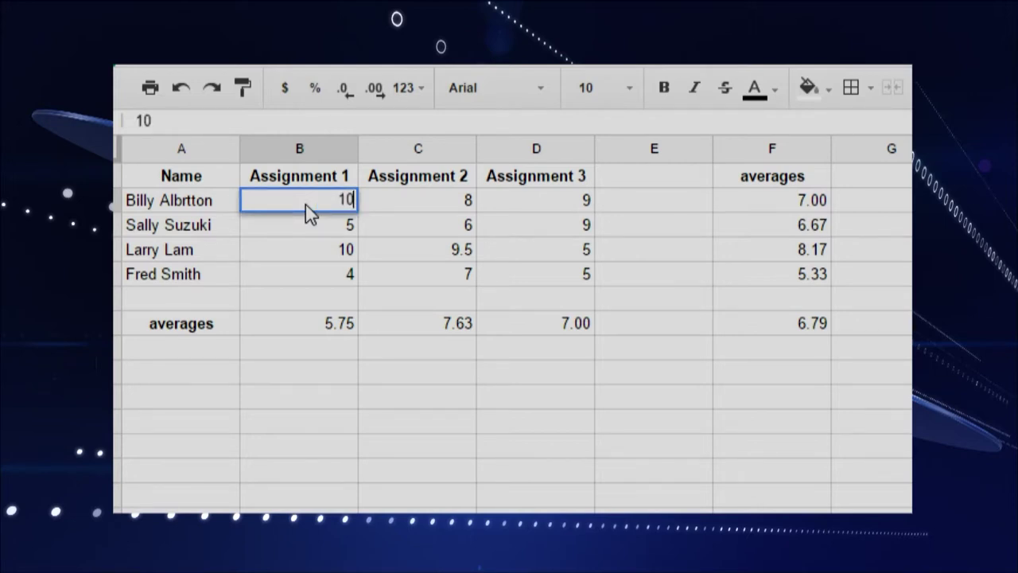
{"action": "key", "text": "Return"}
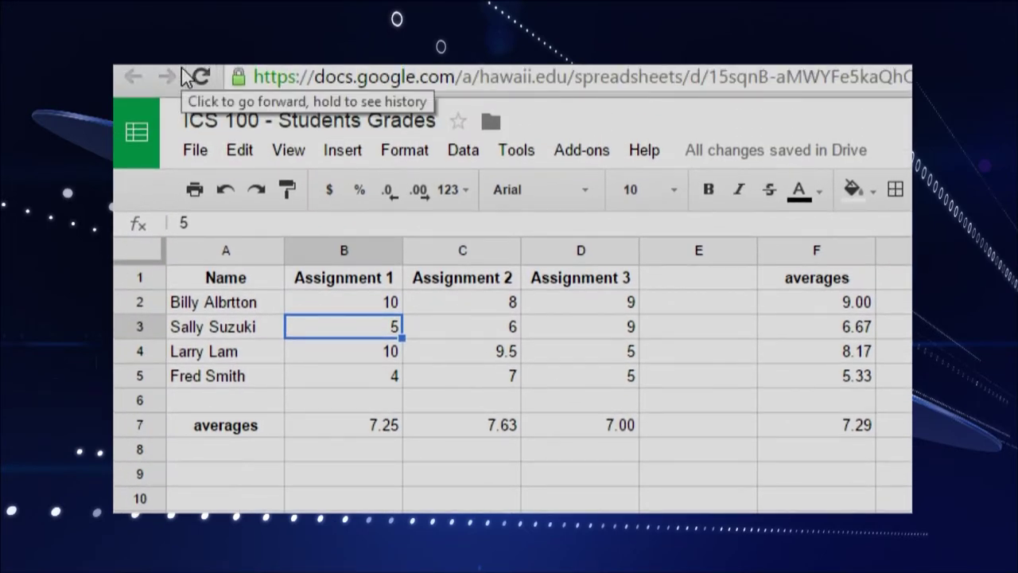
Step: Select the names and grades in A1:D5 and insert a chart from them
{"action": "left_click", "coordinate": [239, 288]}
{"action": "left_click_drag", "start_coordinate": [259, 286], "coordinate": [626, 370]}
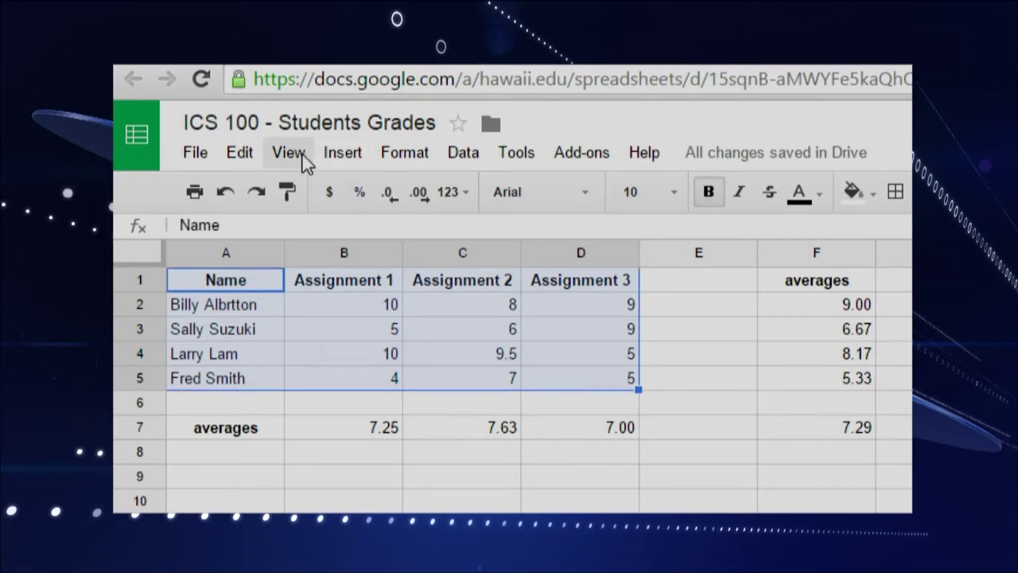
{"action": "left_click", "coordinate": [346, 156]}
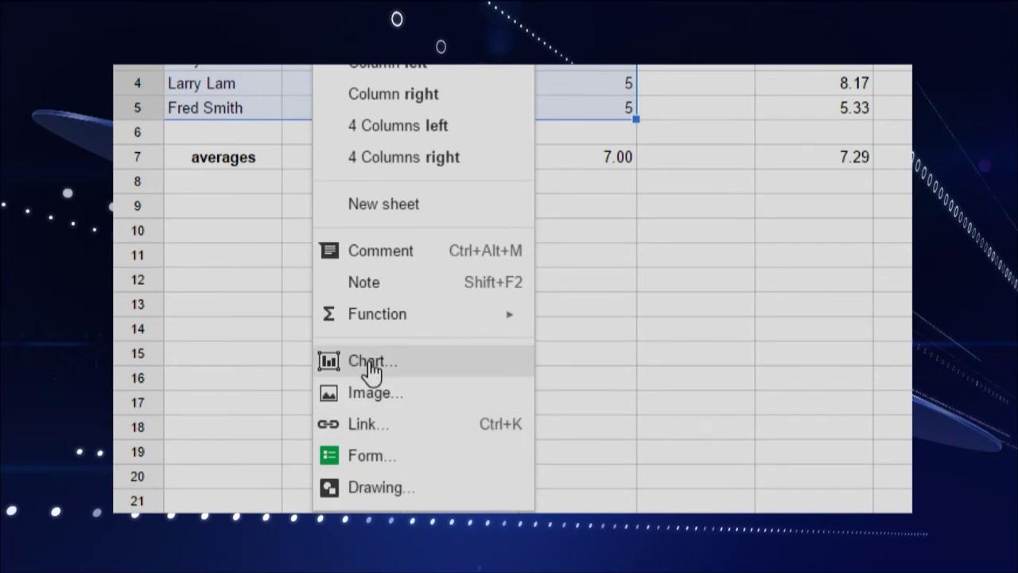
{"action": "left_click", "coordinate": [371, 362]}
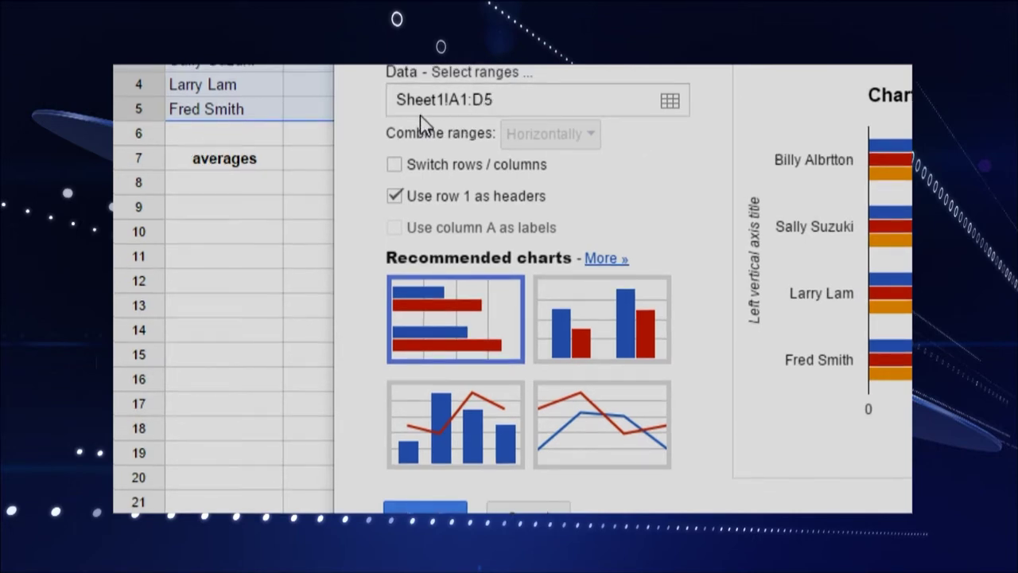
Step: Change the new chart's type to a column chart
{"action": "left_click", "coordinate": [602, 328]}
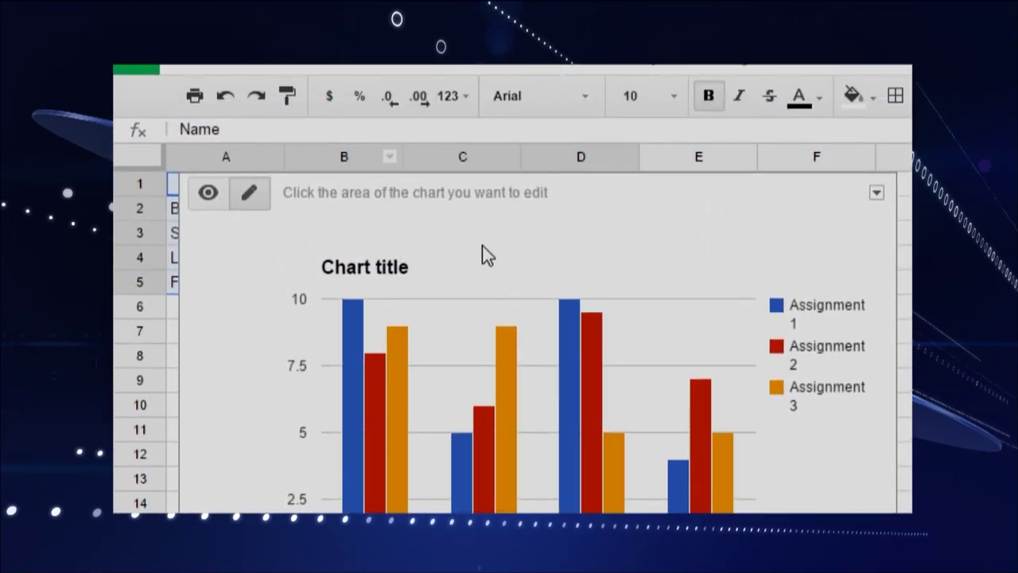
Step: Select the chart and bring up its list of editable chart parts
{"action": "left_click", "coordinate": [521, 289]}
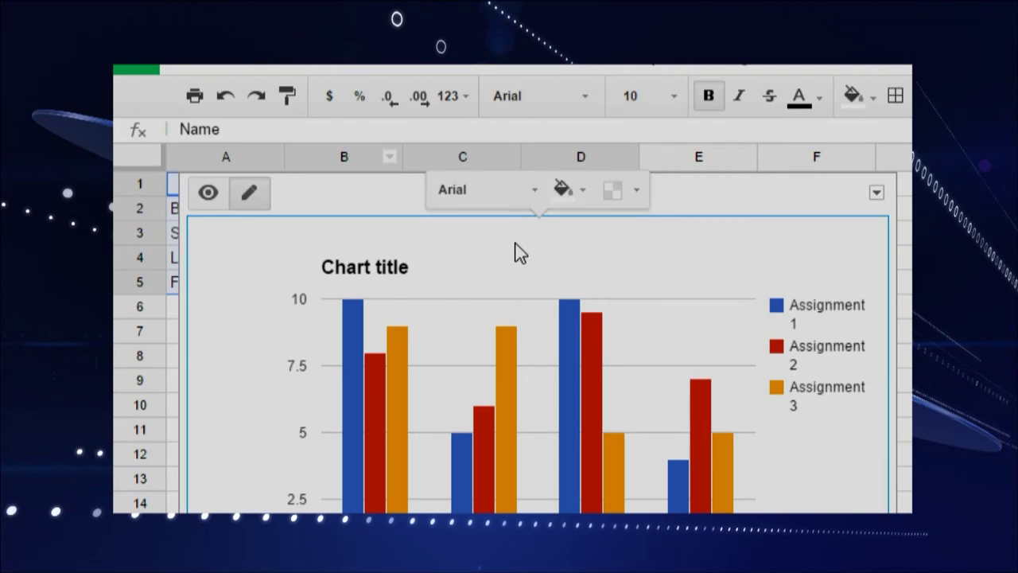
{"action": "right_click", "coordinate": [517, 253]}
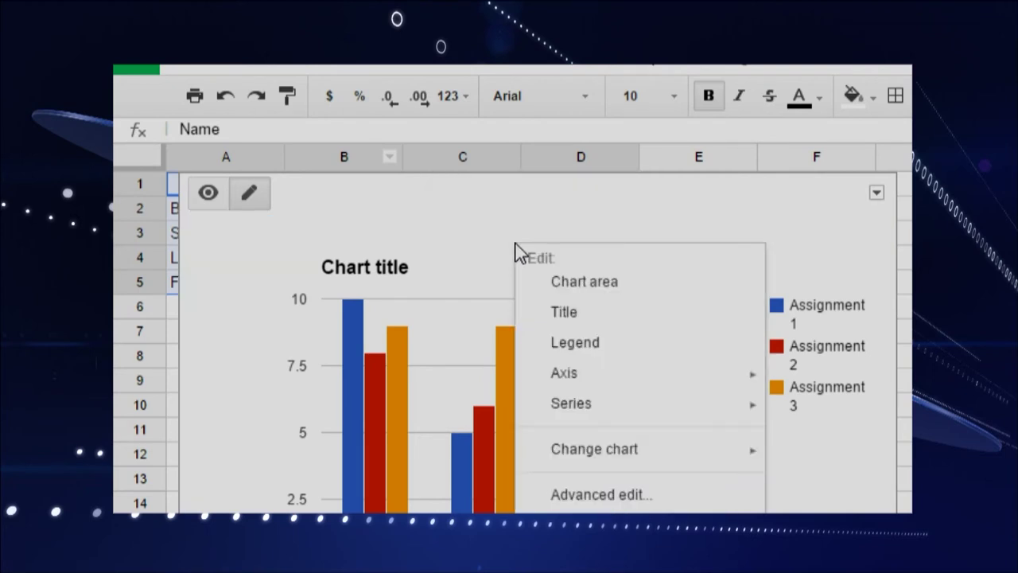